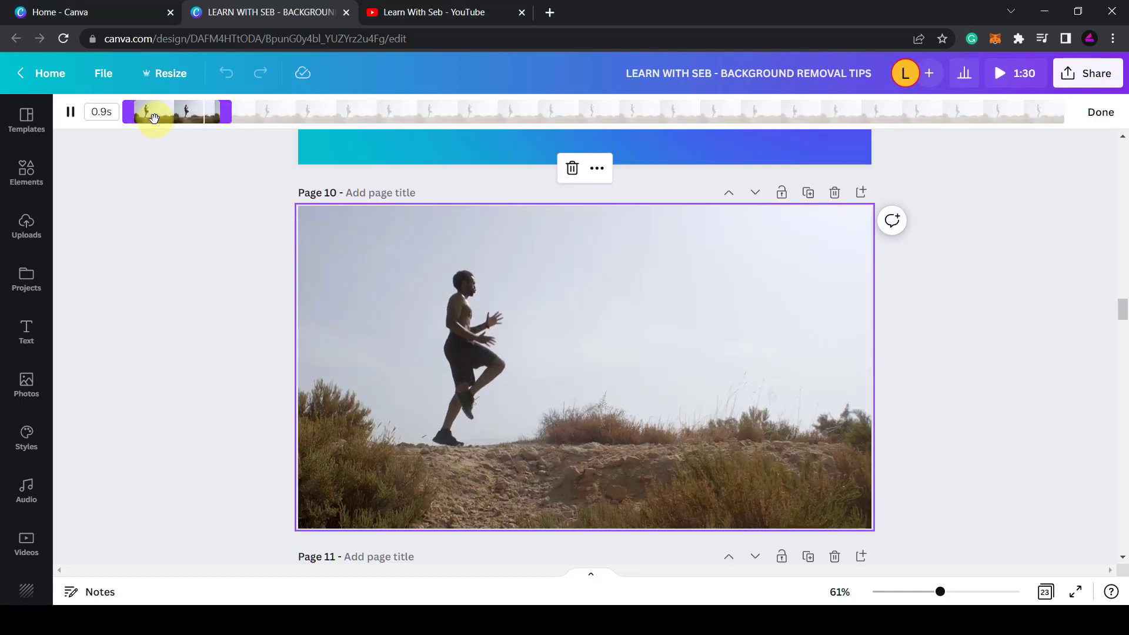
Finish the trim, apply Background Remover to the page 10 runner clip, and preview it
click(1099, 111)
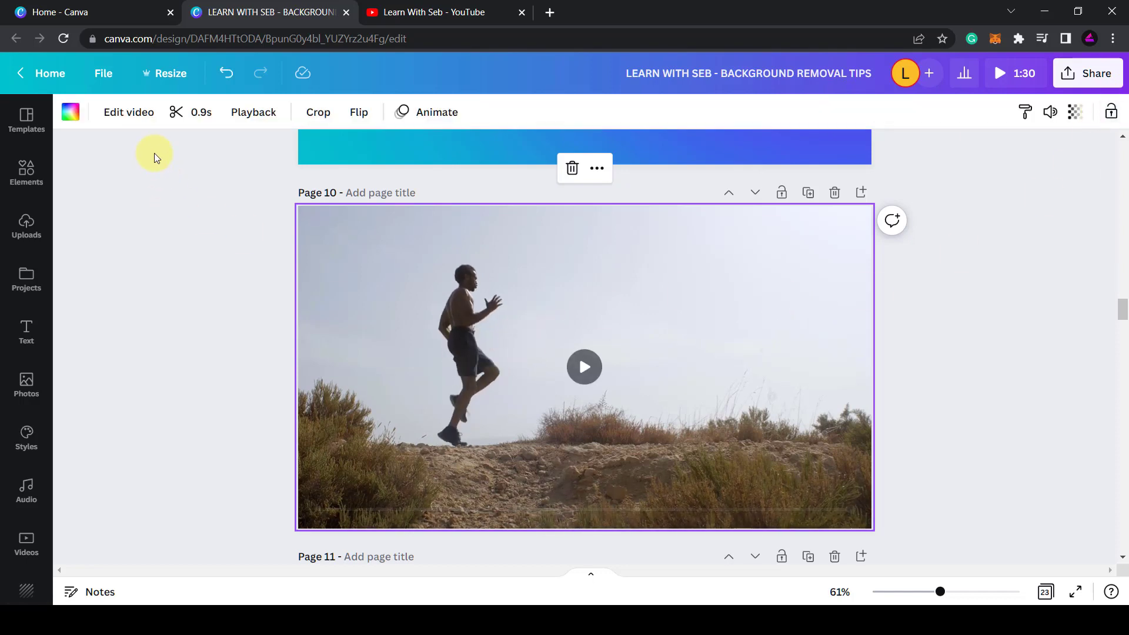
click(127, 113)
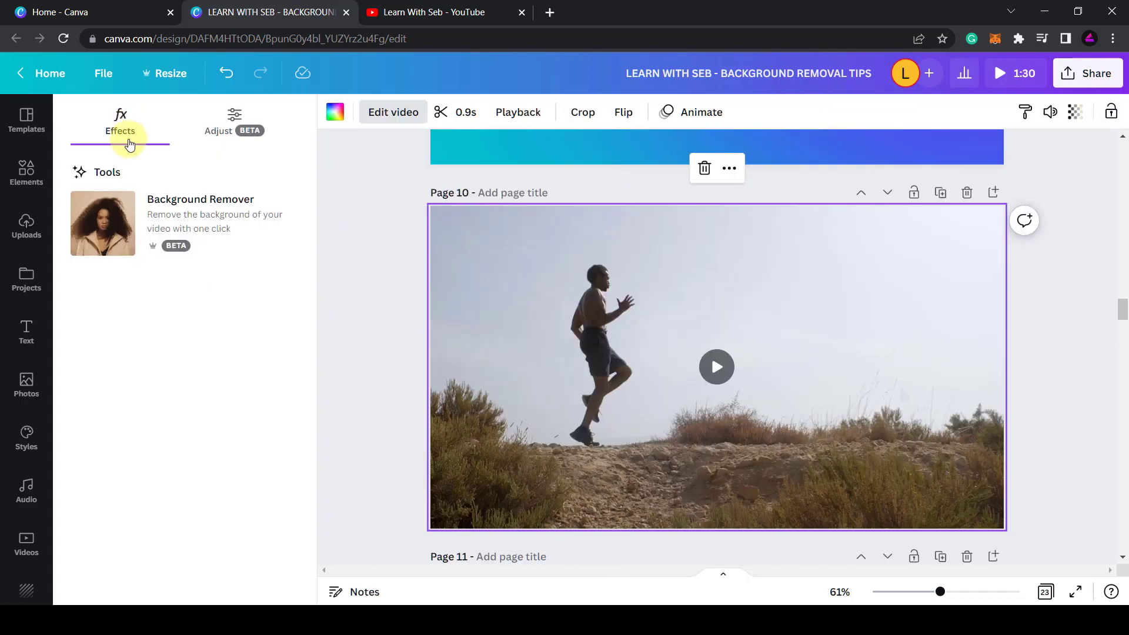
click(108, 233)
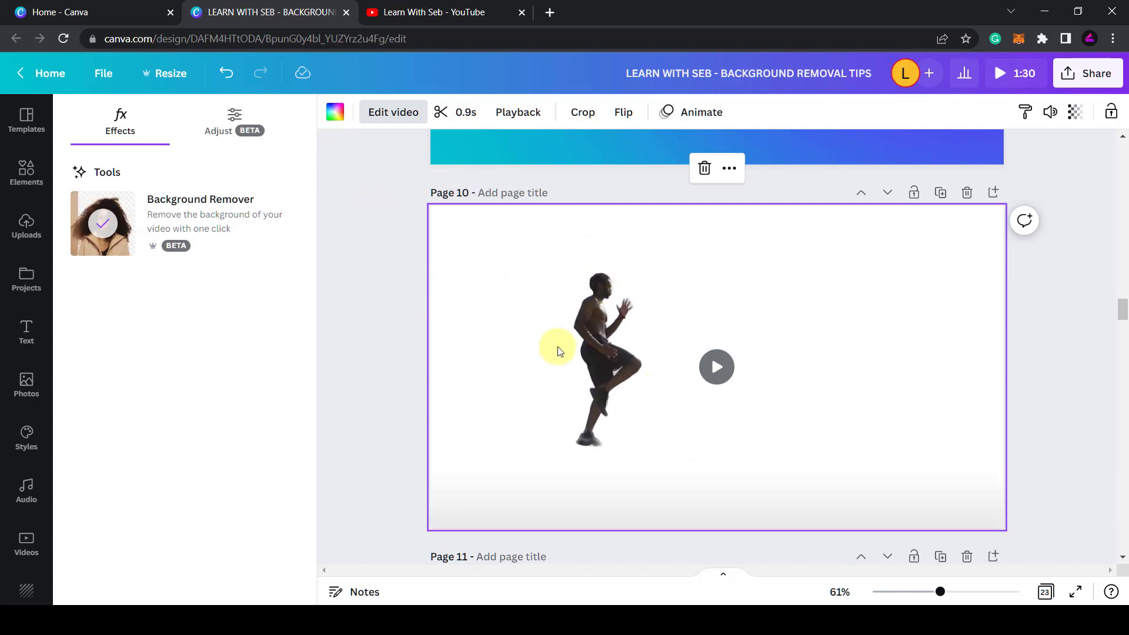
click(716, 366)
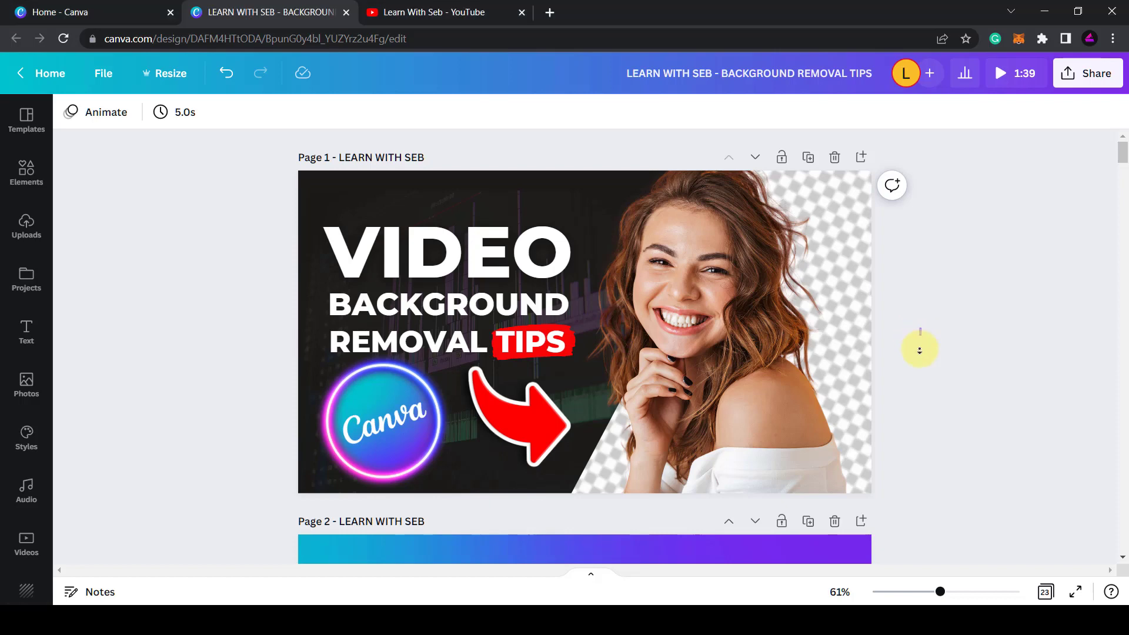
Scroll past the title slide and the TIP 1 page to page 3's smiling-woman video
scroll(918, 353, down, 2)
scroll(917, 376, down, 6)
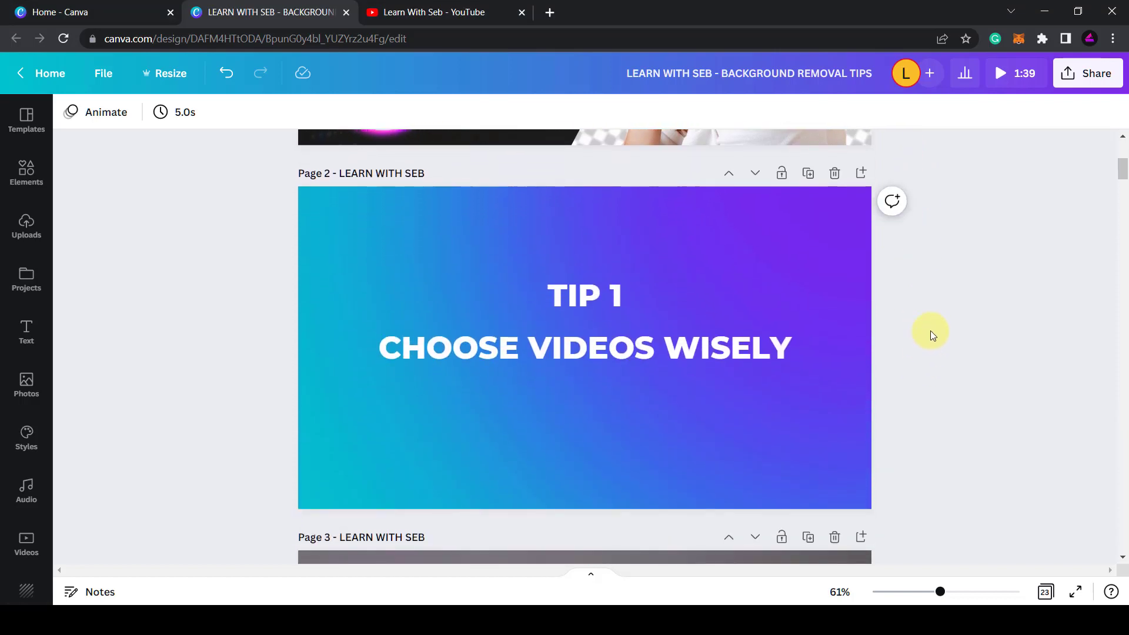
scroll(938, 340, down, 3)
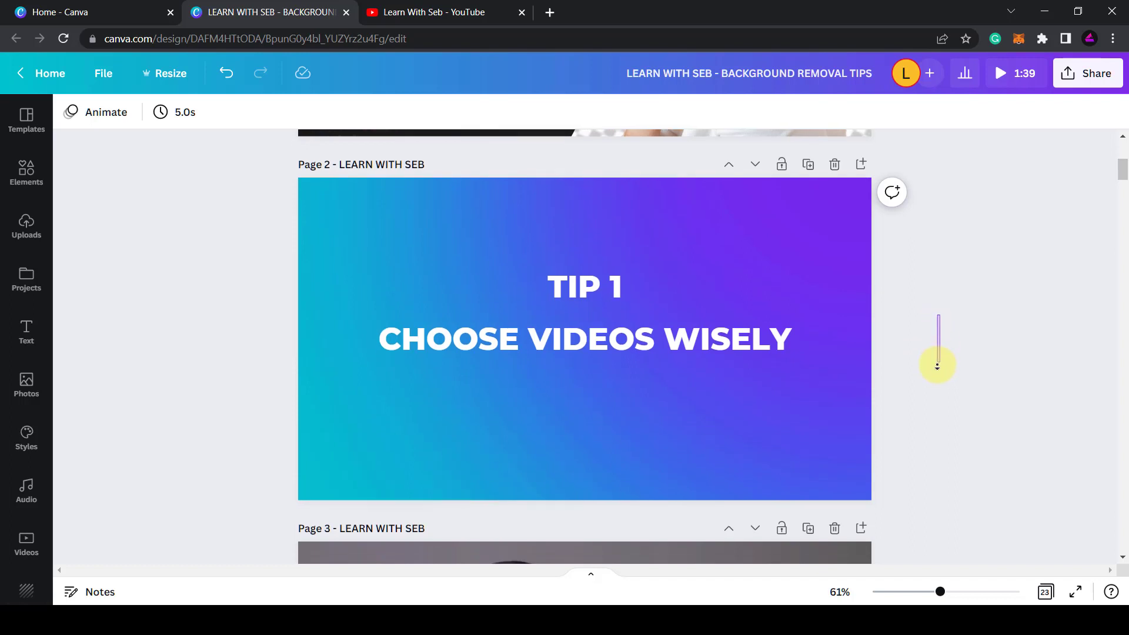
scroll(937, 366, down, 5)
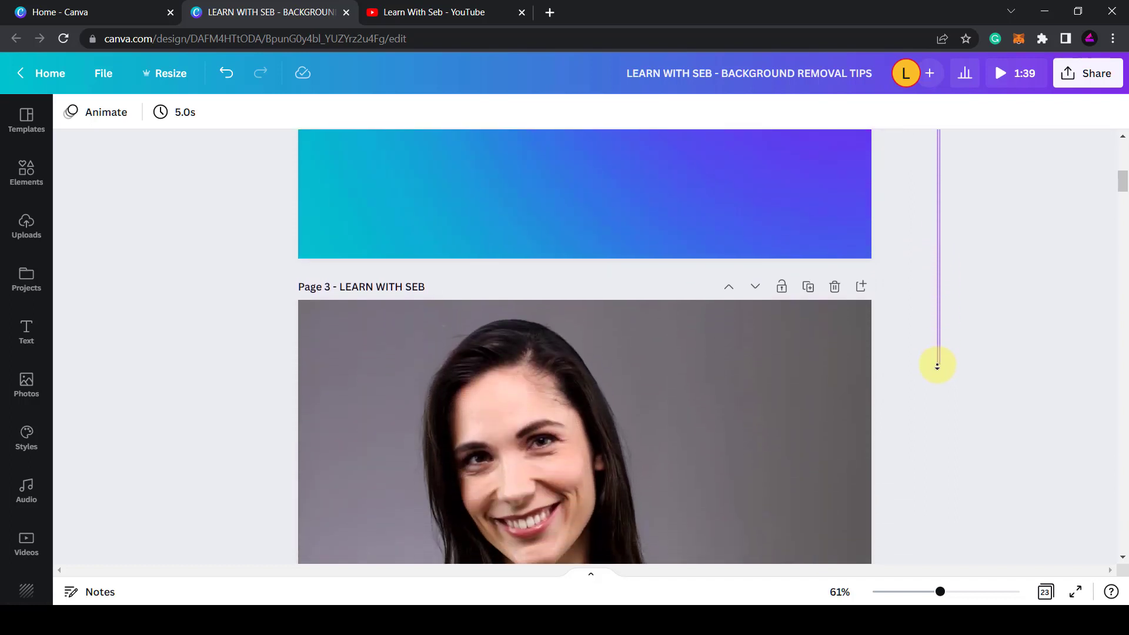
scroll(937, 365, down, 1)
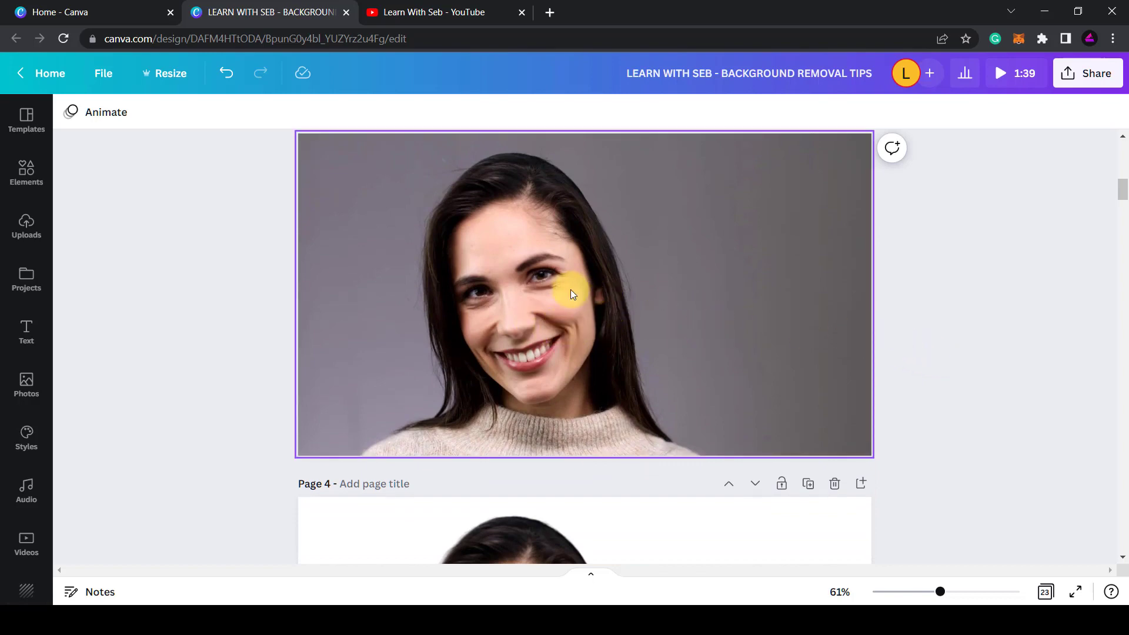
Play page 3's woman video, apply Background Remover to it, and preview the white-background cutout
click(550, 296)
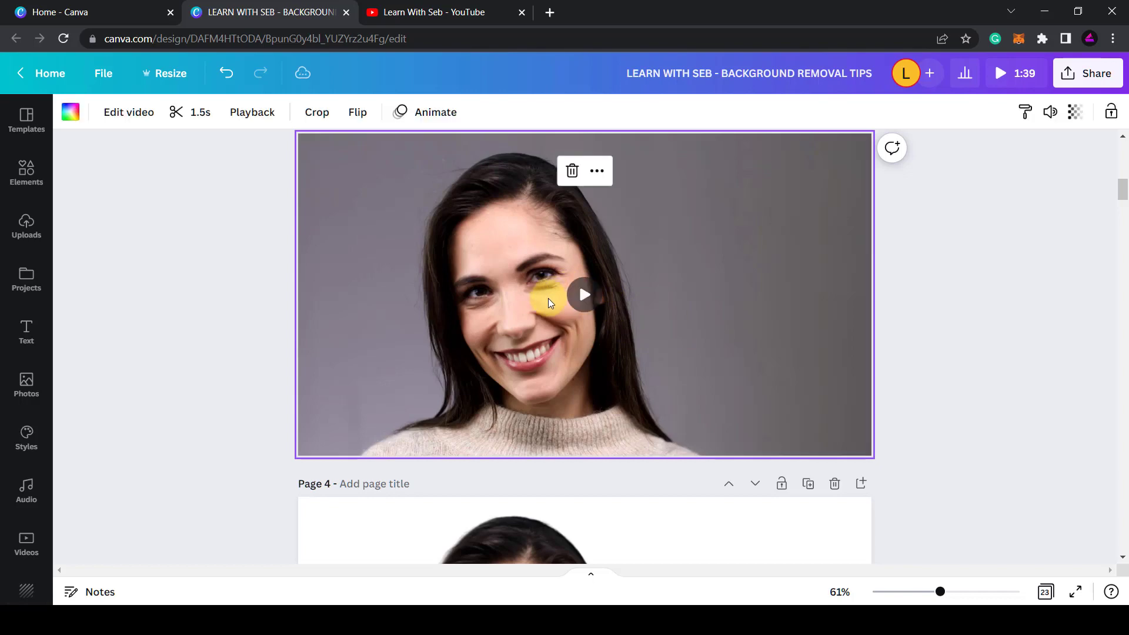
click(583, 297)
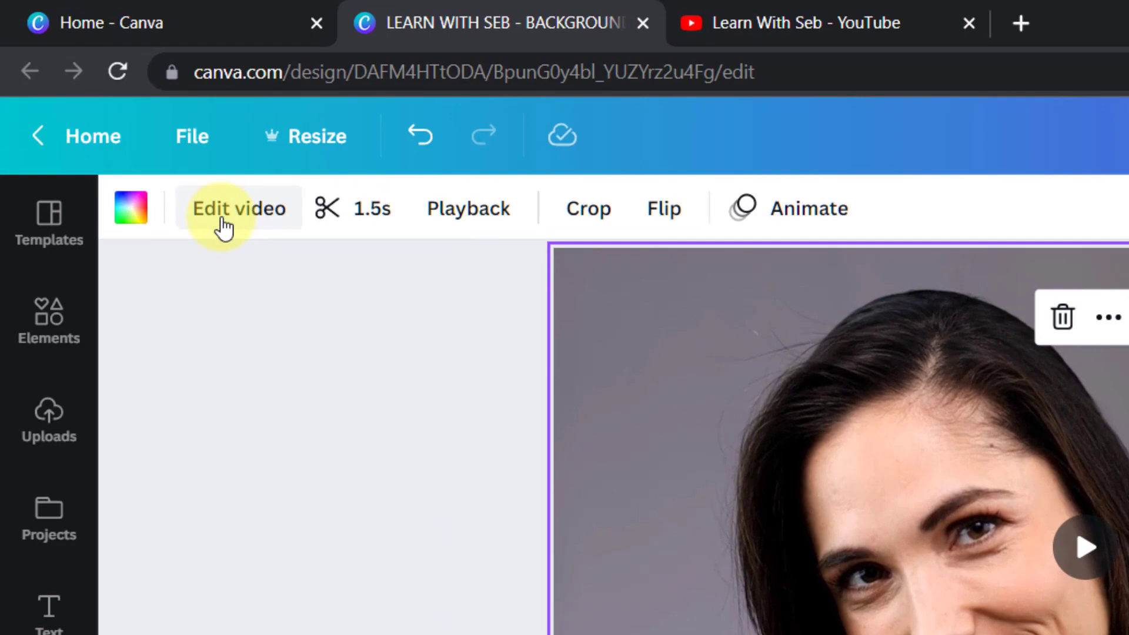
click(223, 228)
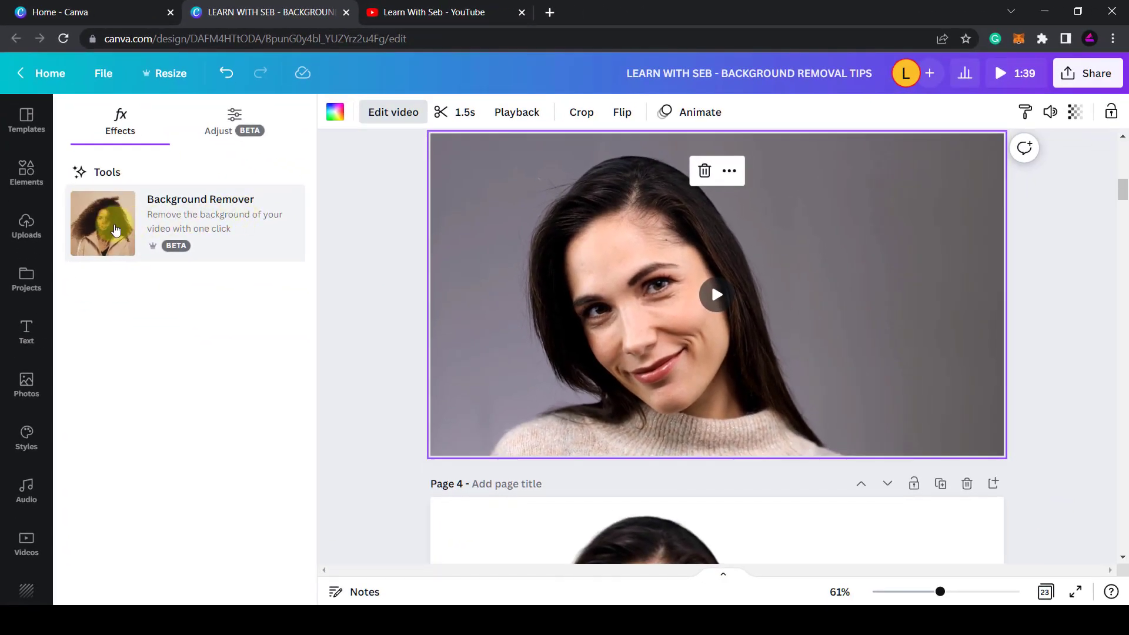
click(116, 230)
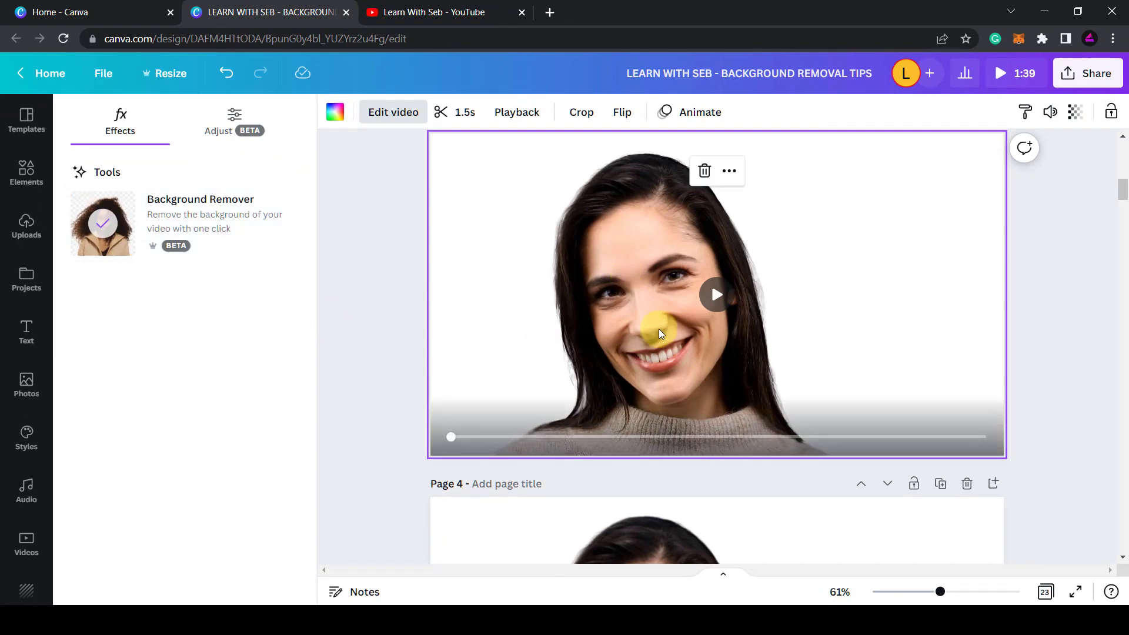
click(716, 294)
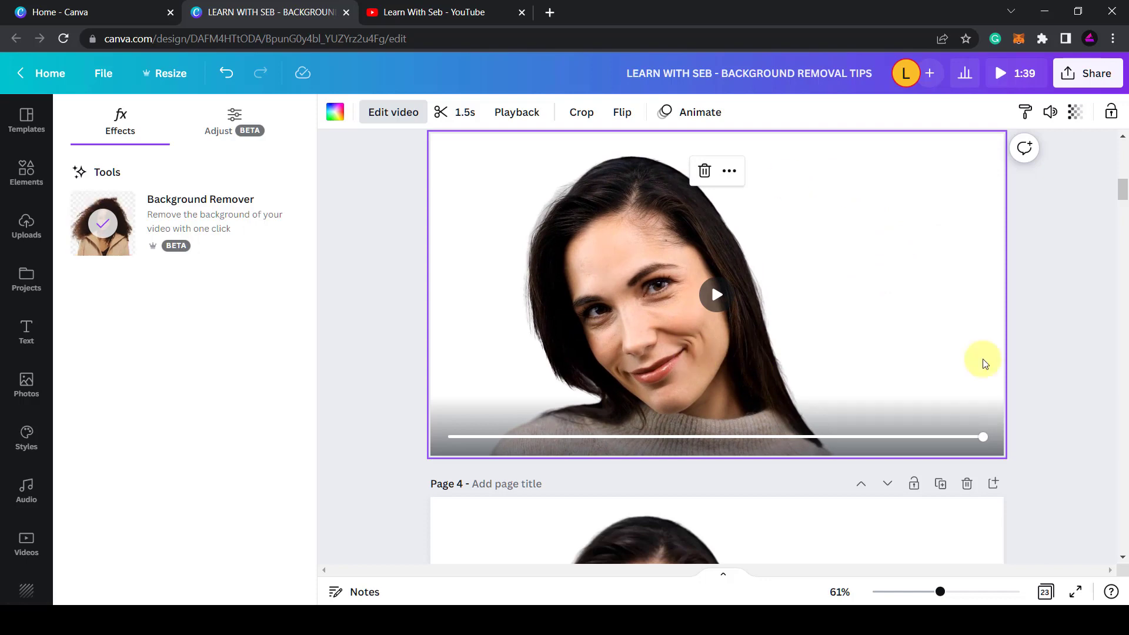
Close the video effects options and scroll down to page 7's night-city car clip
scroll(1043, 319, down, 10)
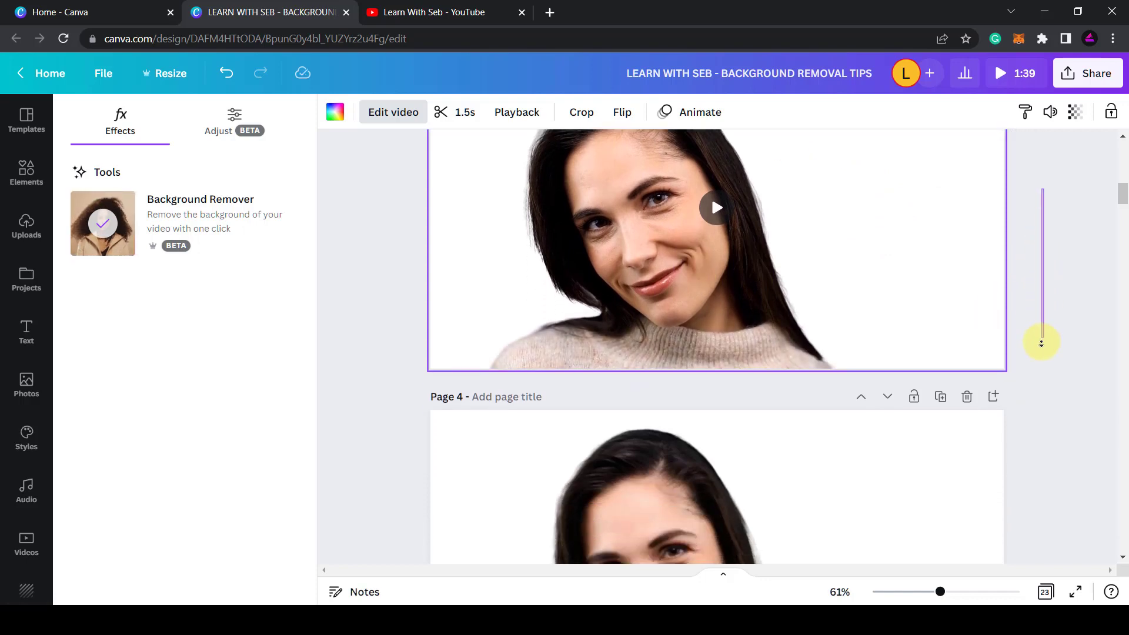
click(987, 344)
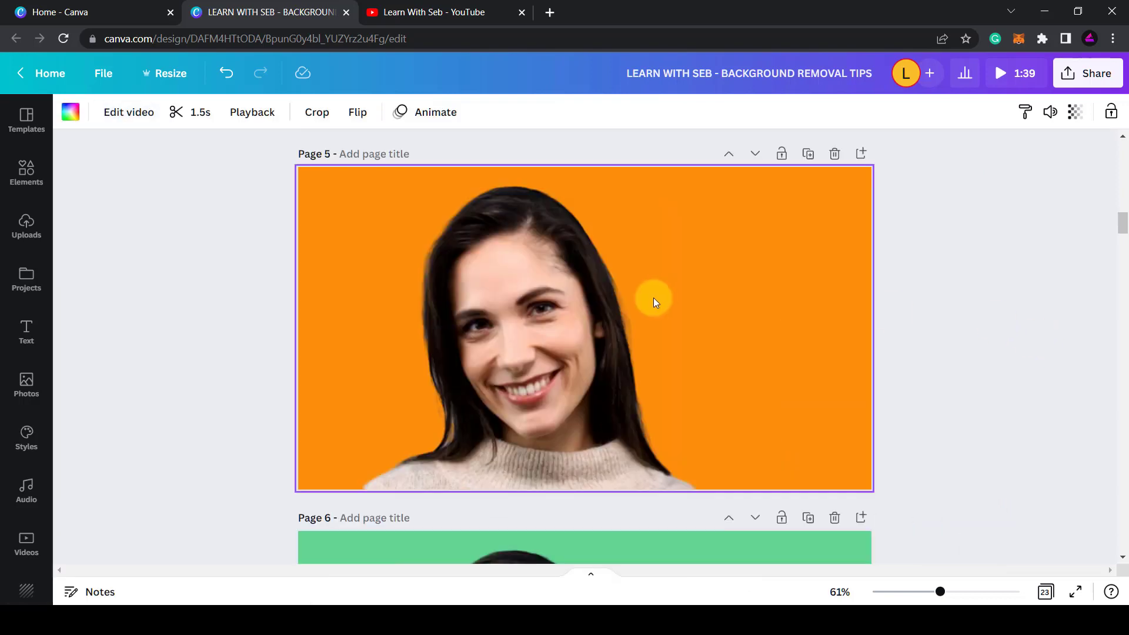
scroll(927, 322, down, 5)
drag(931, 316, 970, 277)
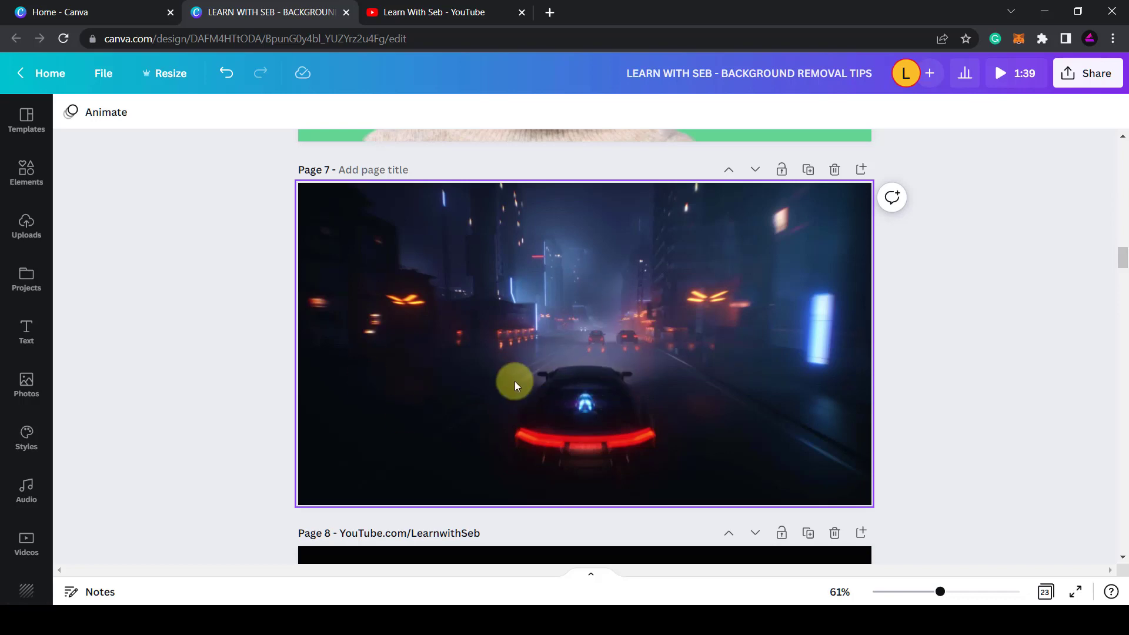
Apply Background Remover to page 7's night-city car video, which leaves it almost entirely white
click(579, 340)
click(584, 344)
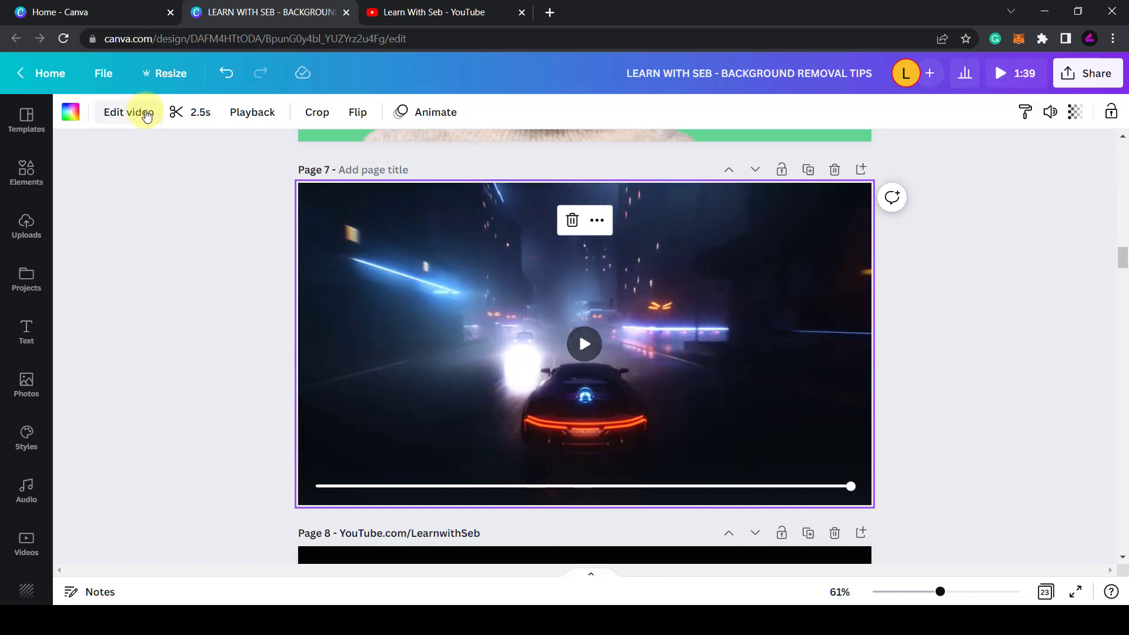
click(146, 113)
click(109, 229)
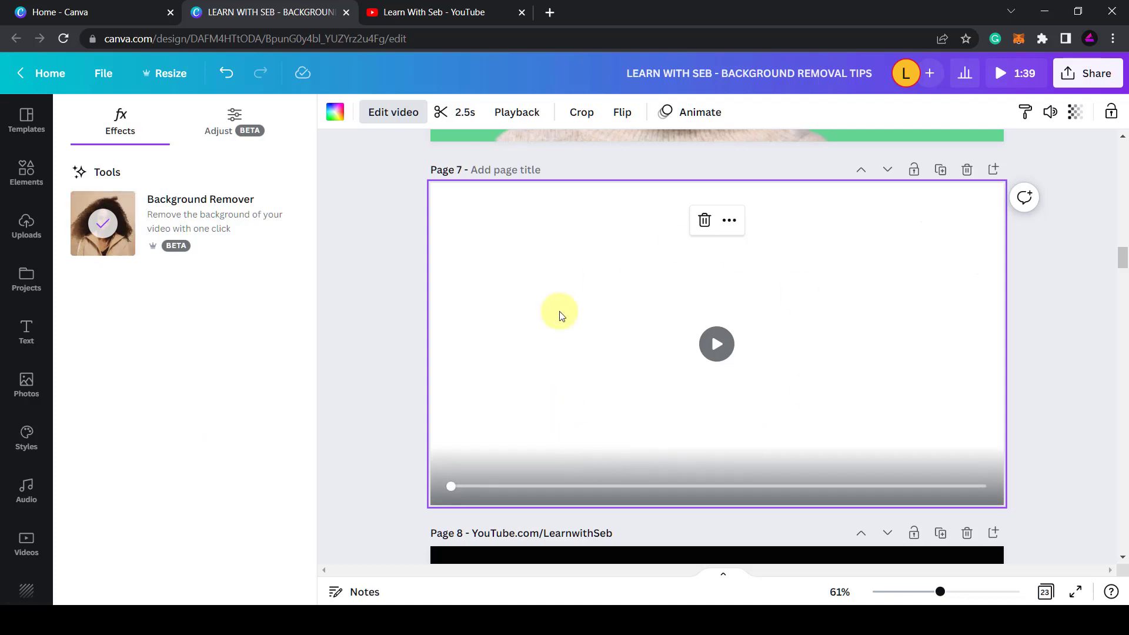
click(711, 351)
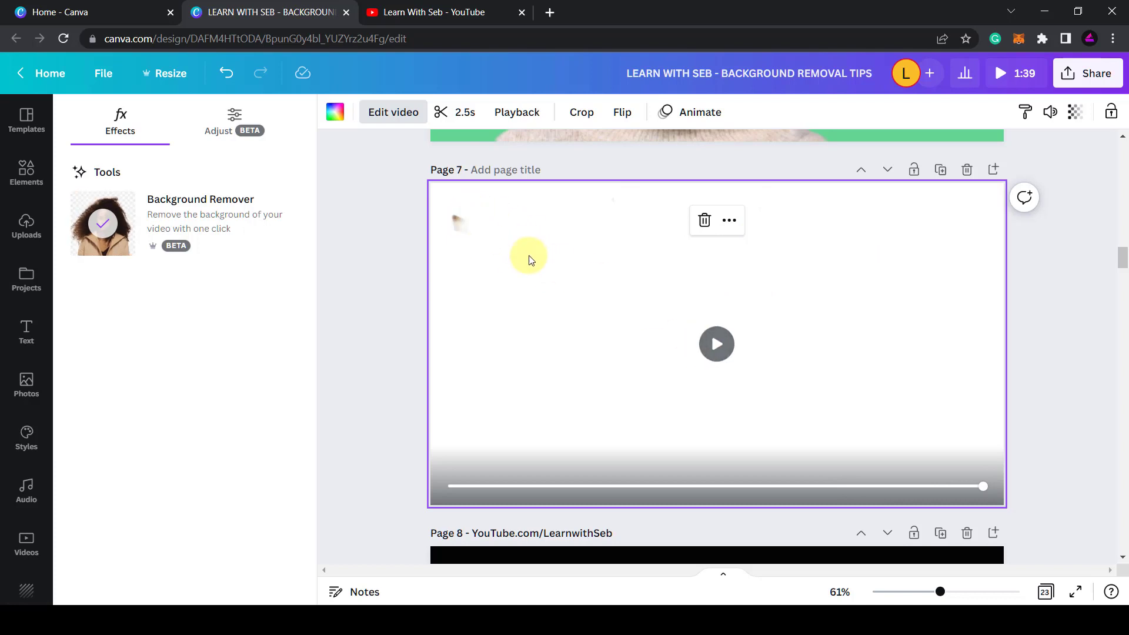
click(368, 328)
middle_click(249, 300)
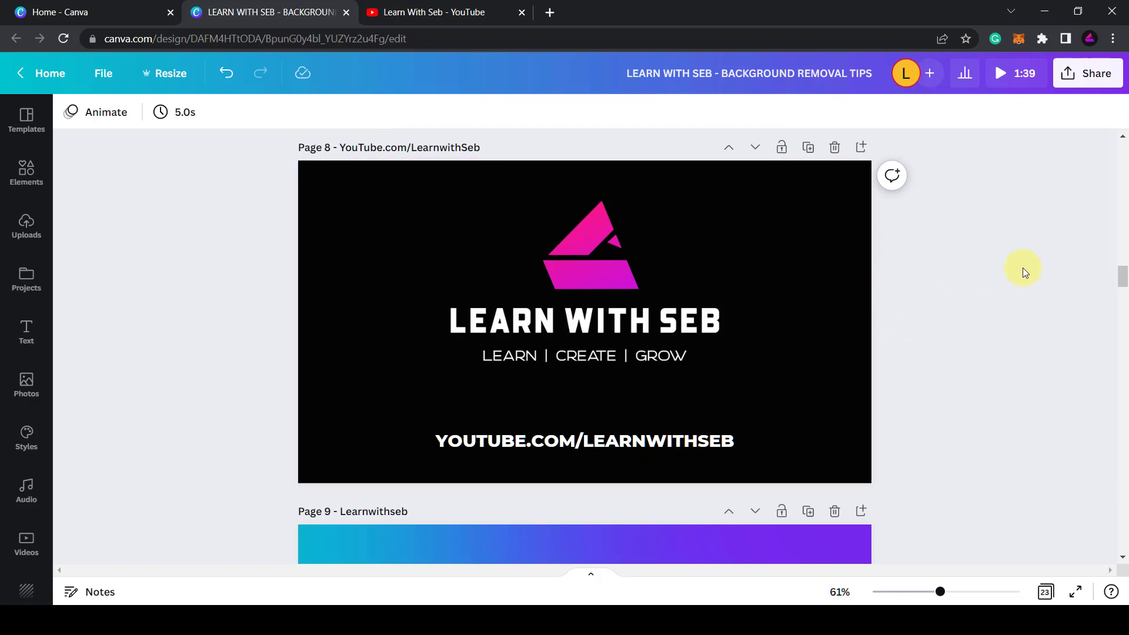
Scroll past page 8 and the TIP 2 TRIM VIDEOS page to page 10's running-man video
scroll(1024, 271, down, 6)
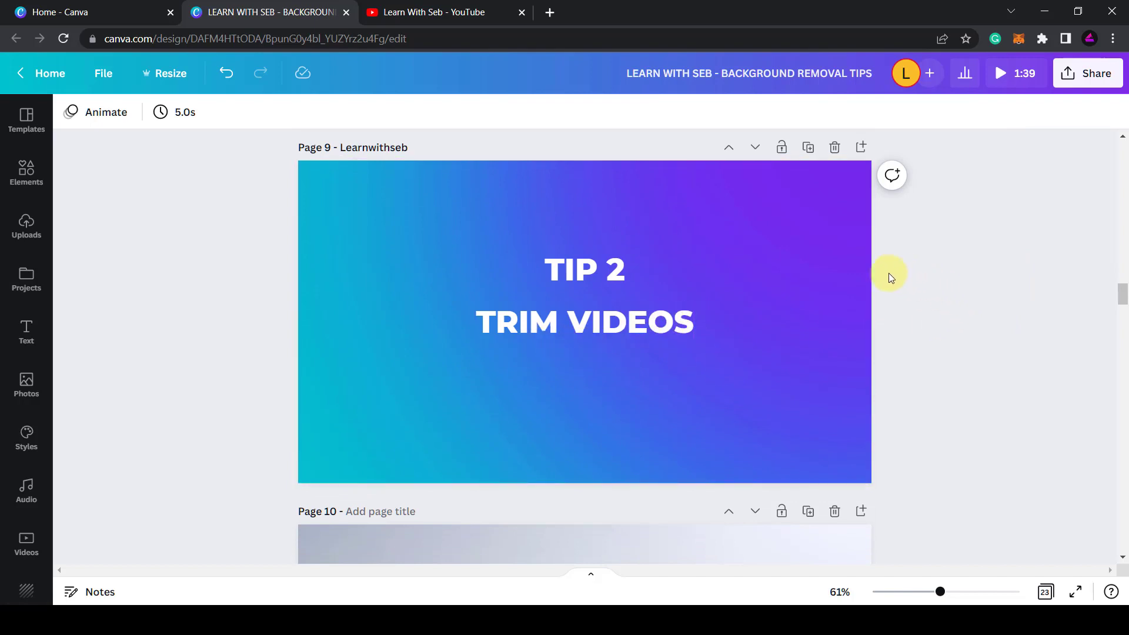
click(851, 304)
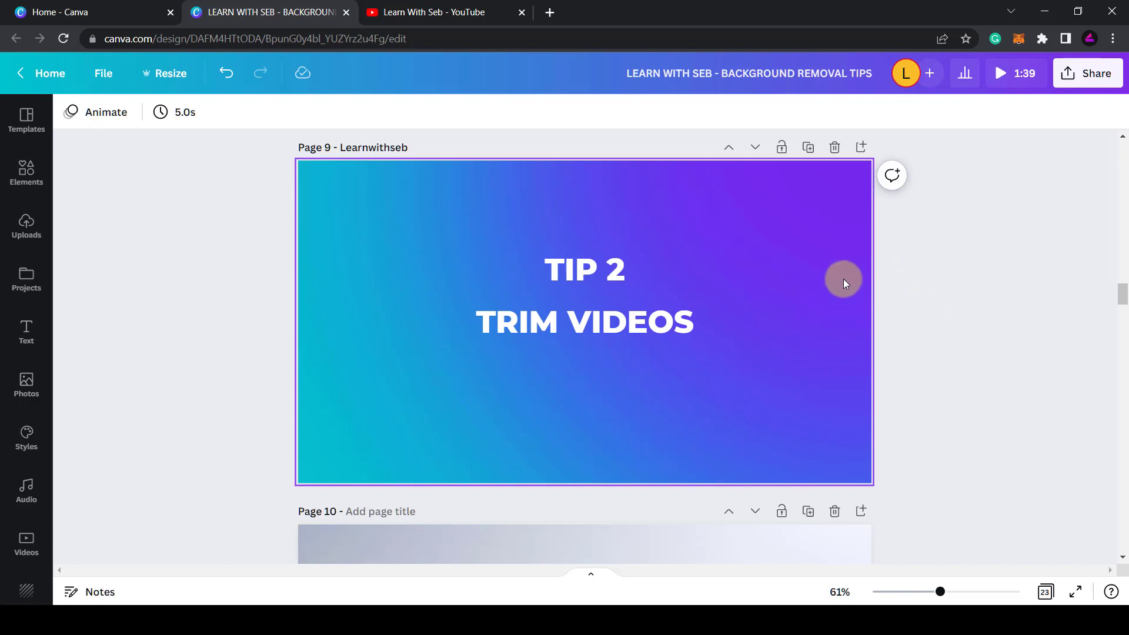
scroll(949, 312, down, 2)
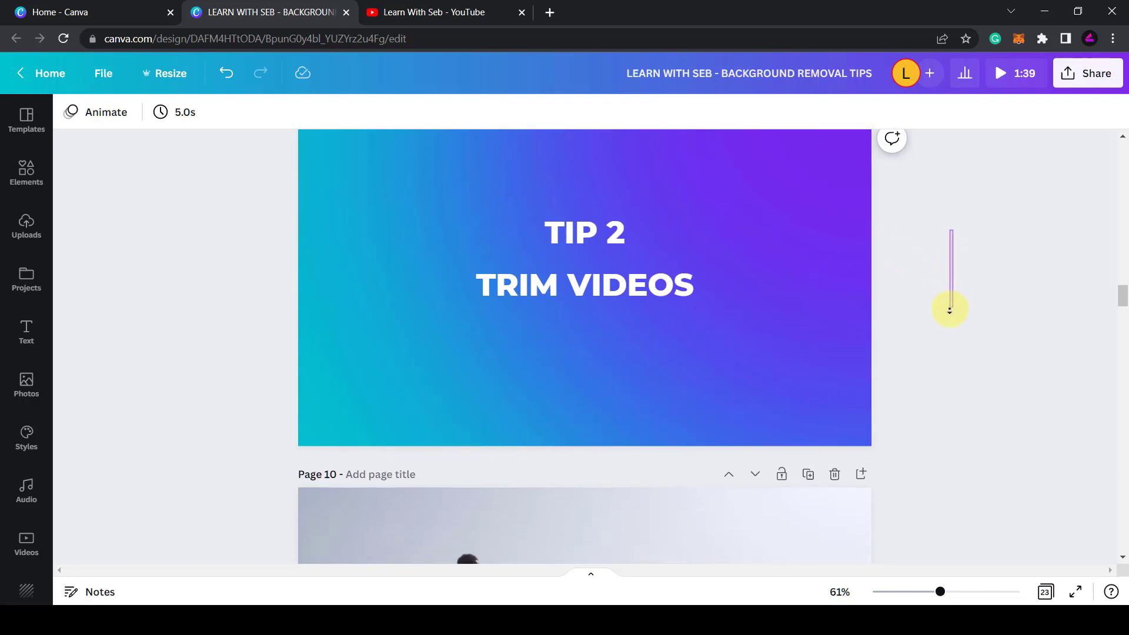
scroll(950, 311, down, 4)
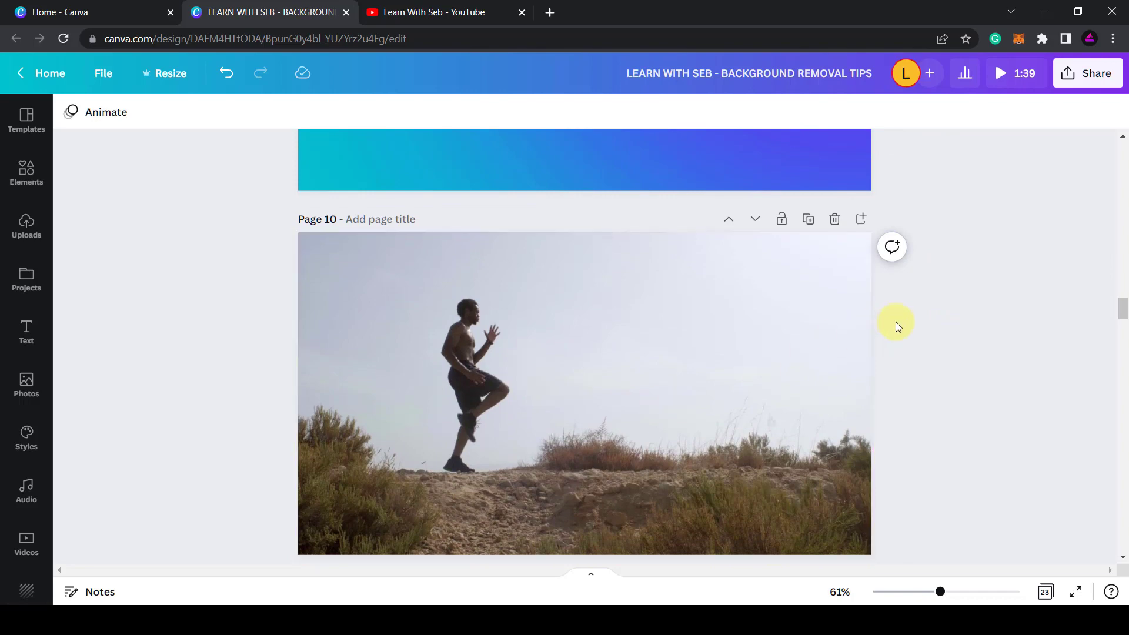
scroll(960, 300, down, 1)
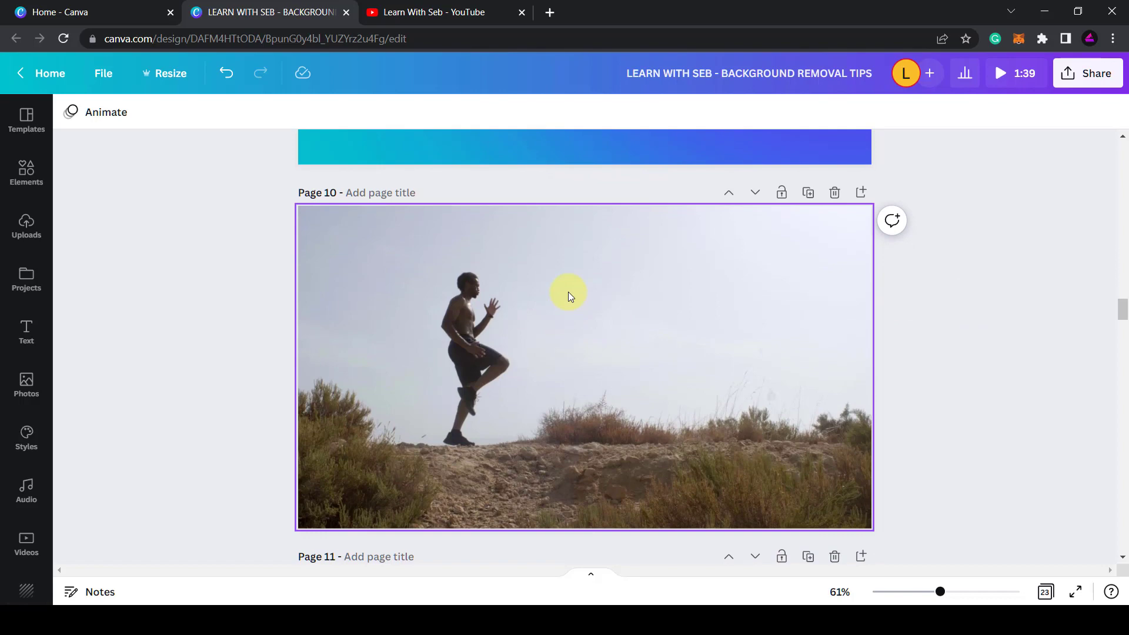
Trim page 10's 10.0s runner clip to a 0.9s section near the start of the footage
click(542, 319)
click(584, 366)
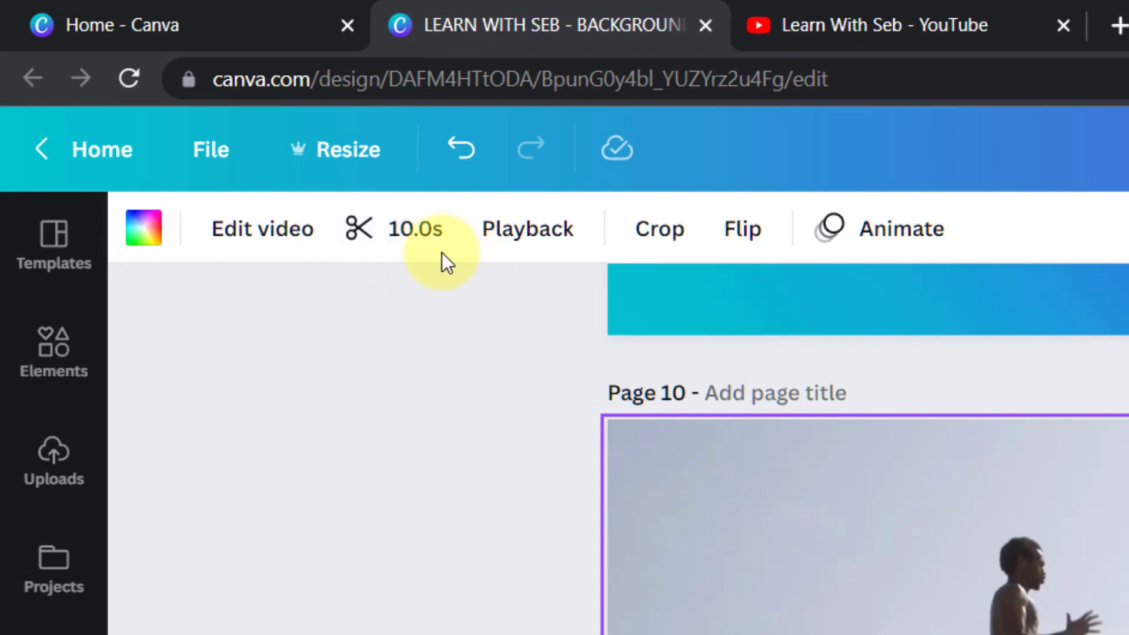
click(423, 241)
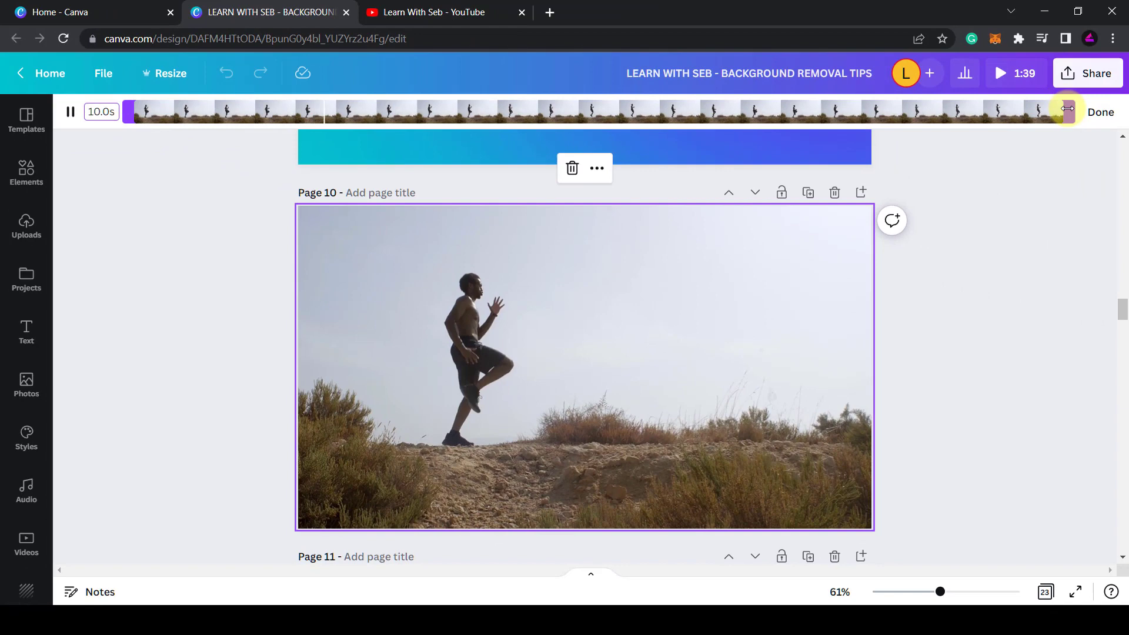
drag(1069, 112, 245, 126)
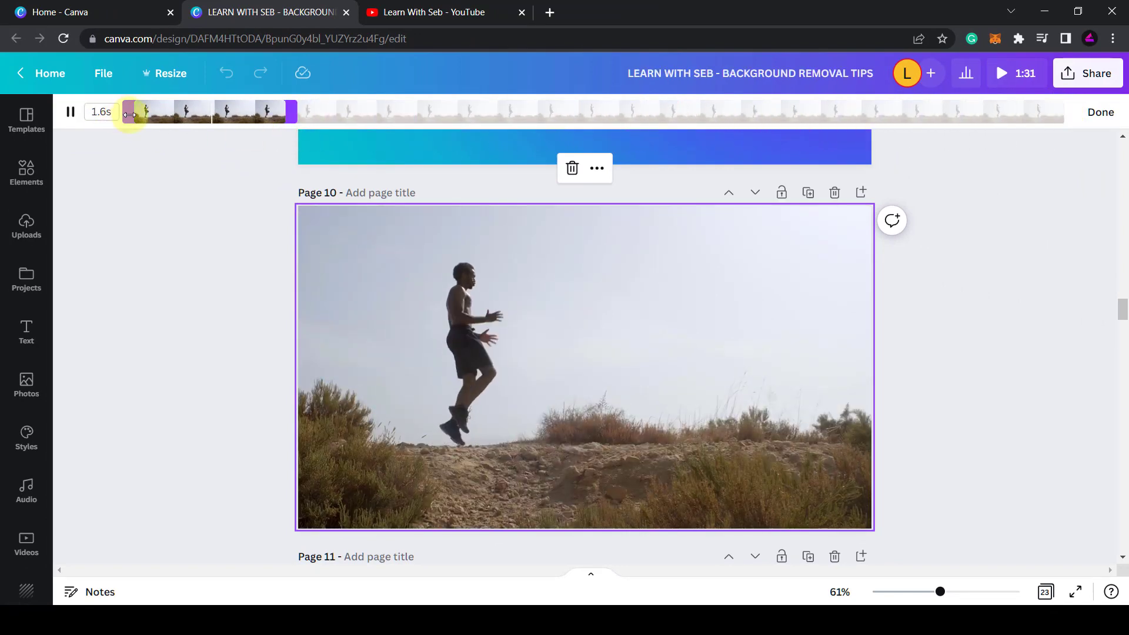
drag(125, 118, 194, 112)
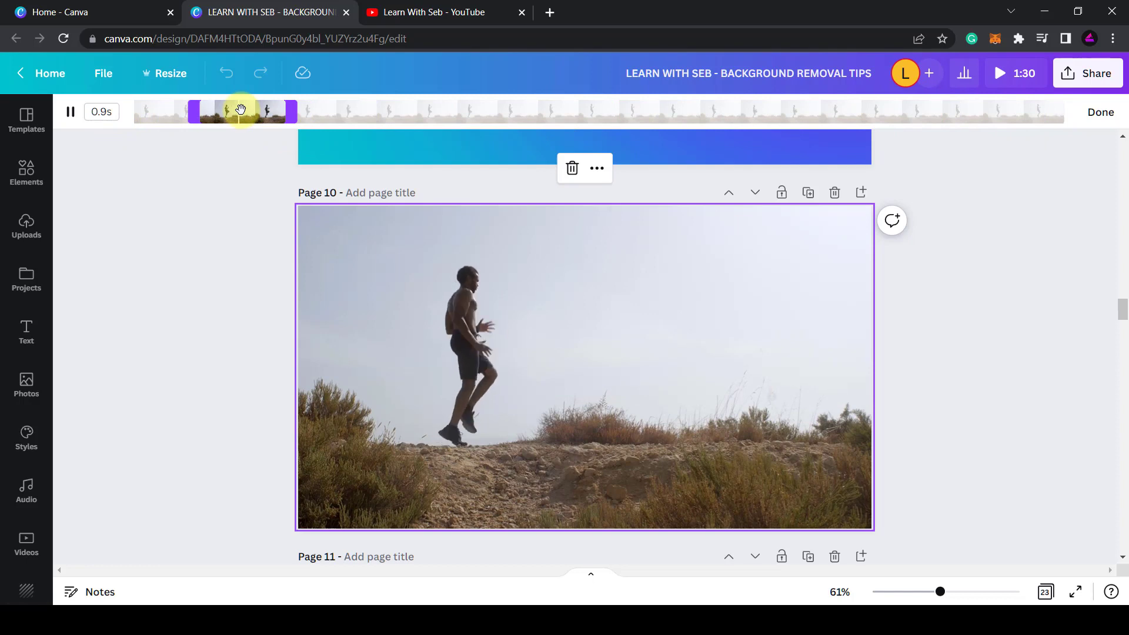
click(105, 112)
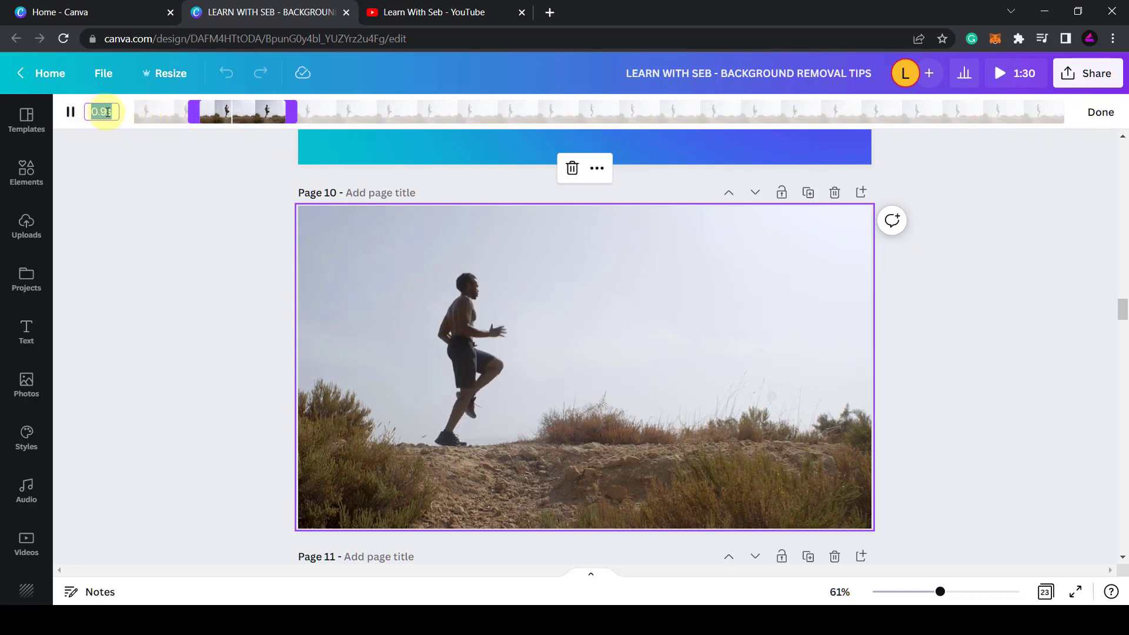
drag(234, 114, 157, 134)
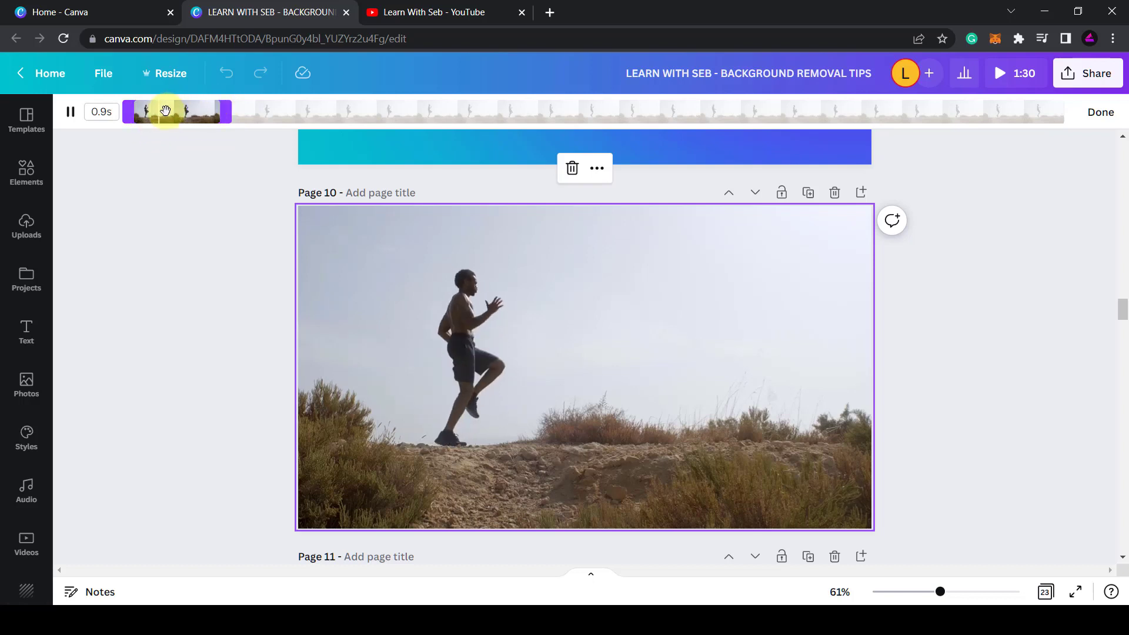
Finish trimming, apply Background Remover to the 0.9s runner clip, and preview the result
click(1099, 112)
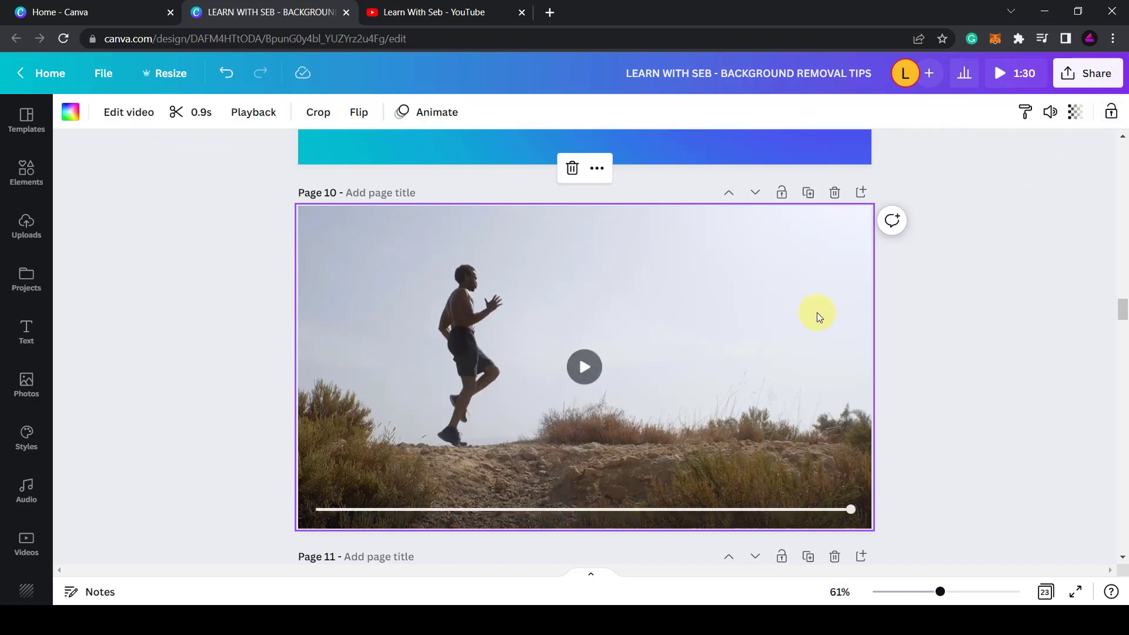
click(130, 125)
click(103, 222)
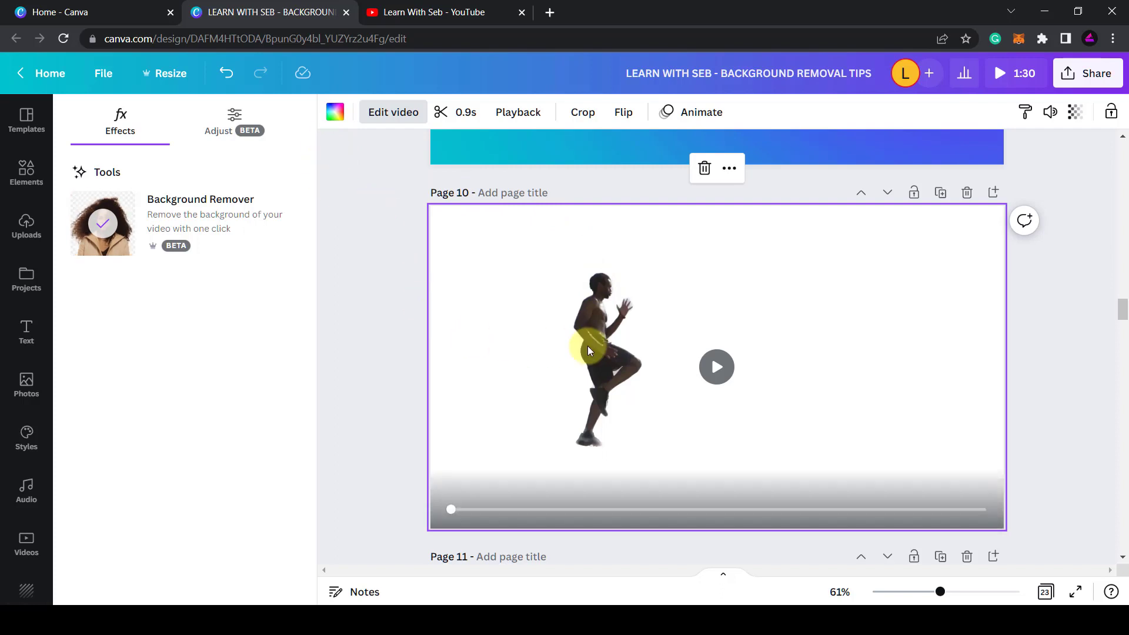
click(716, 365)
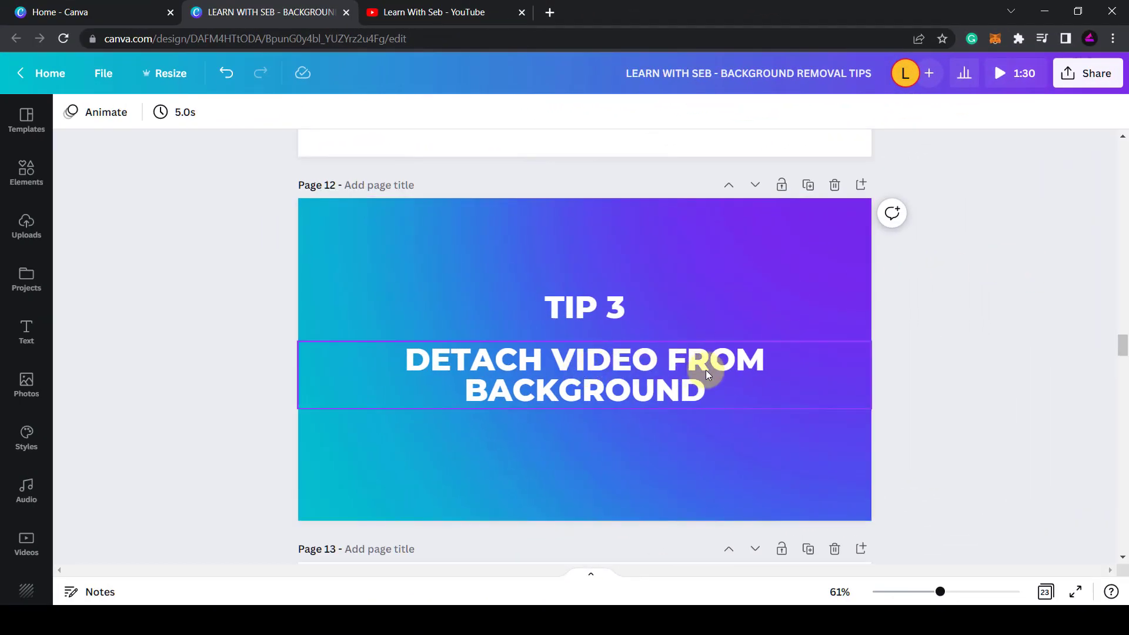
Scroll to page 13 and select its runner cutout video
scroll(993, 290, down, 6)
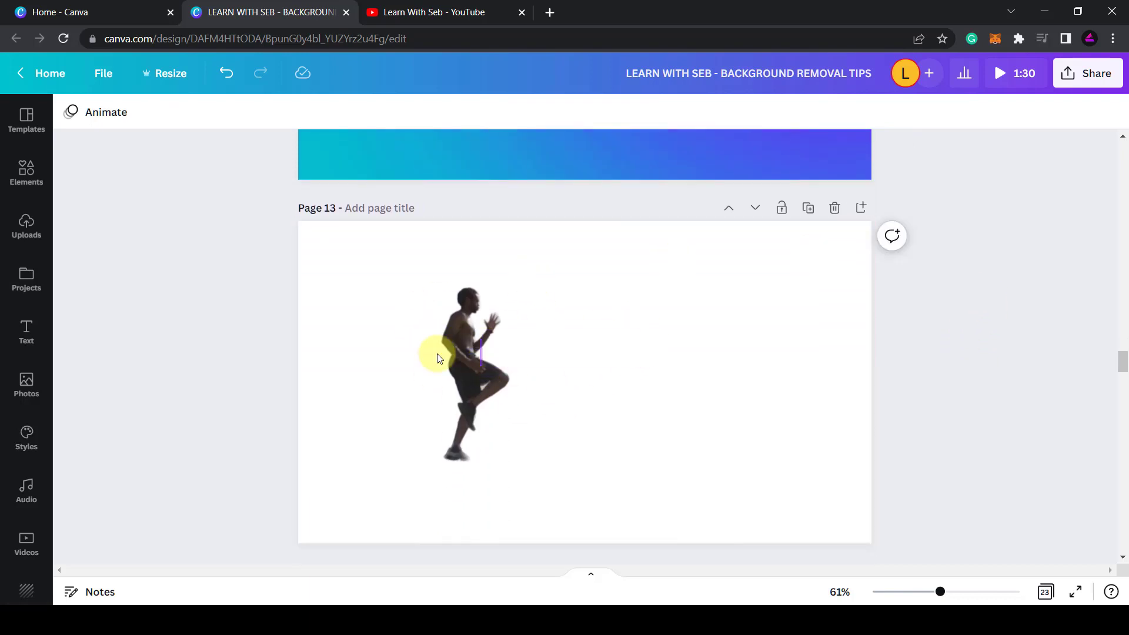
drag(592, 333, 594, 360)
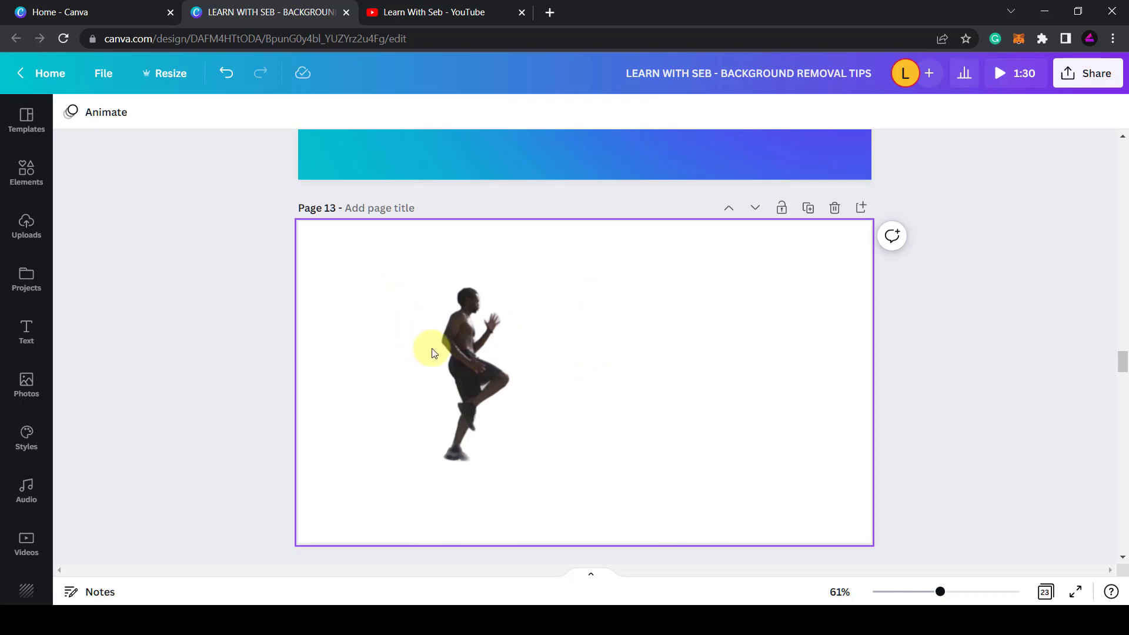
click(661, 258)
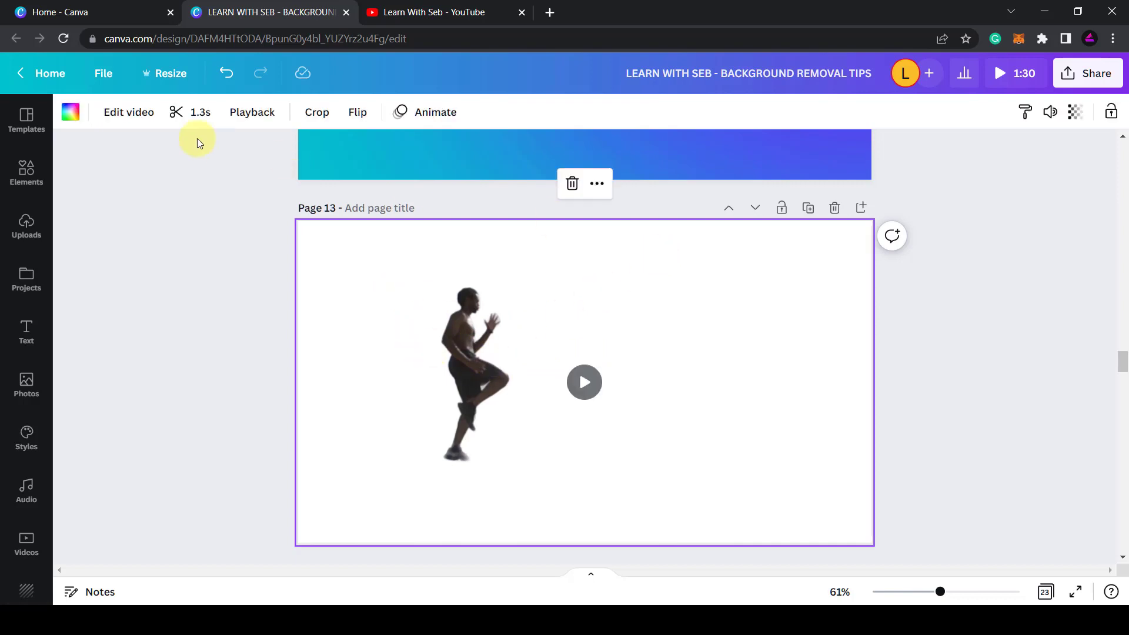
Try black and orange backgrounds on page 13, then undo both to restore the video
click(71, 114)
click(203, 189)
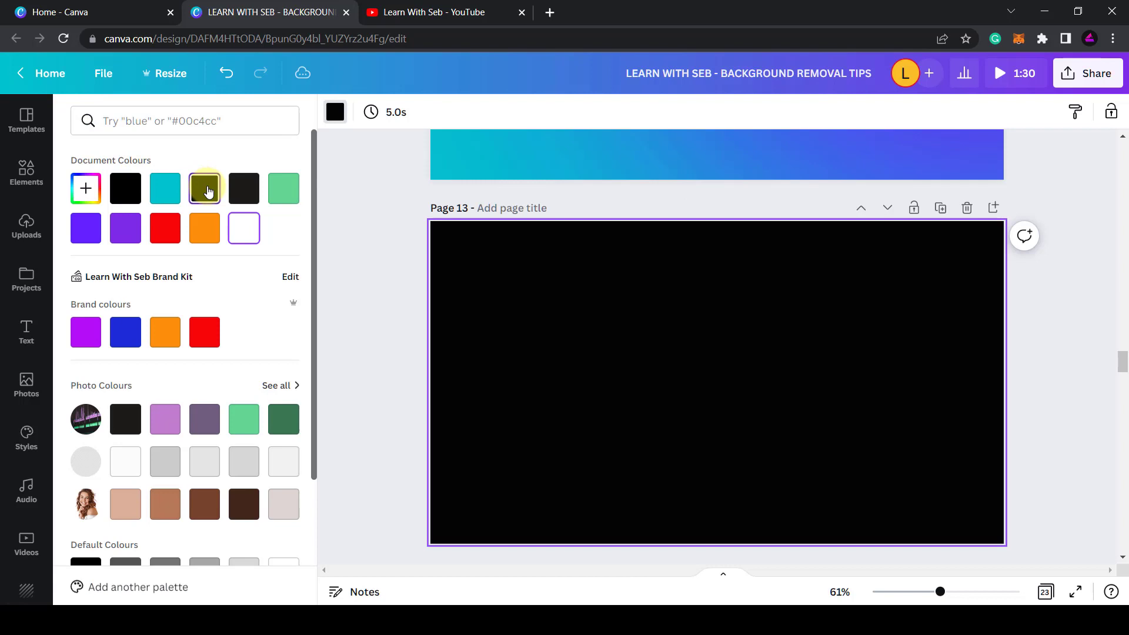
click(198, 231)
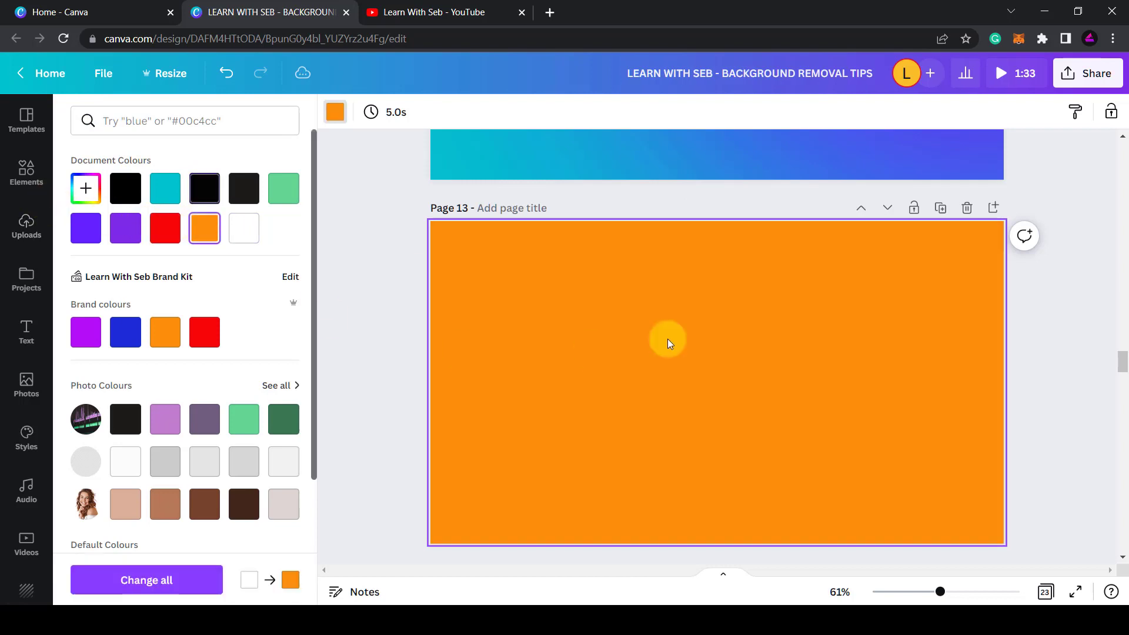
click(648, 359)
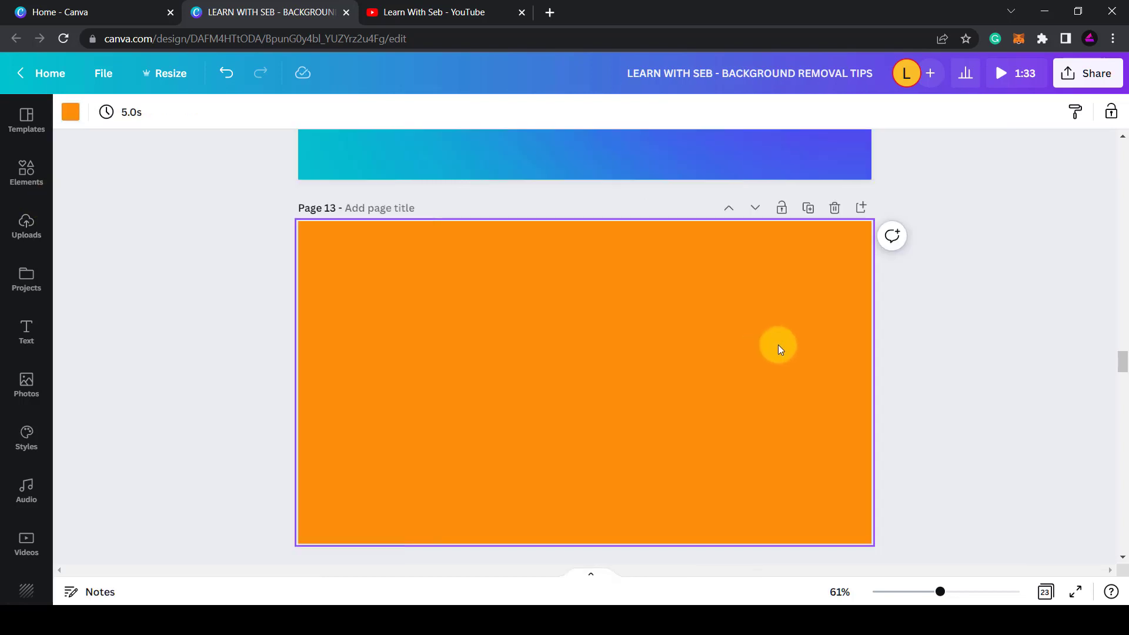
click(221, 77)
click(221, 77)
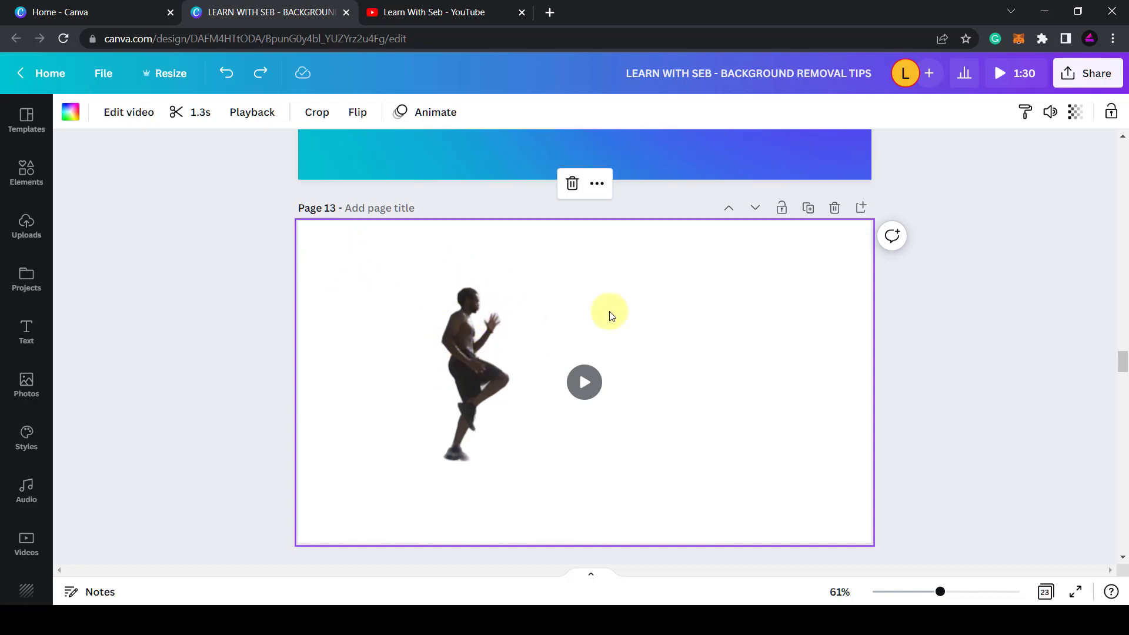
Detach page 13's runner video from the background, resize it to about 950 × 534, and centre it
right_click(705, 308)
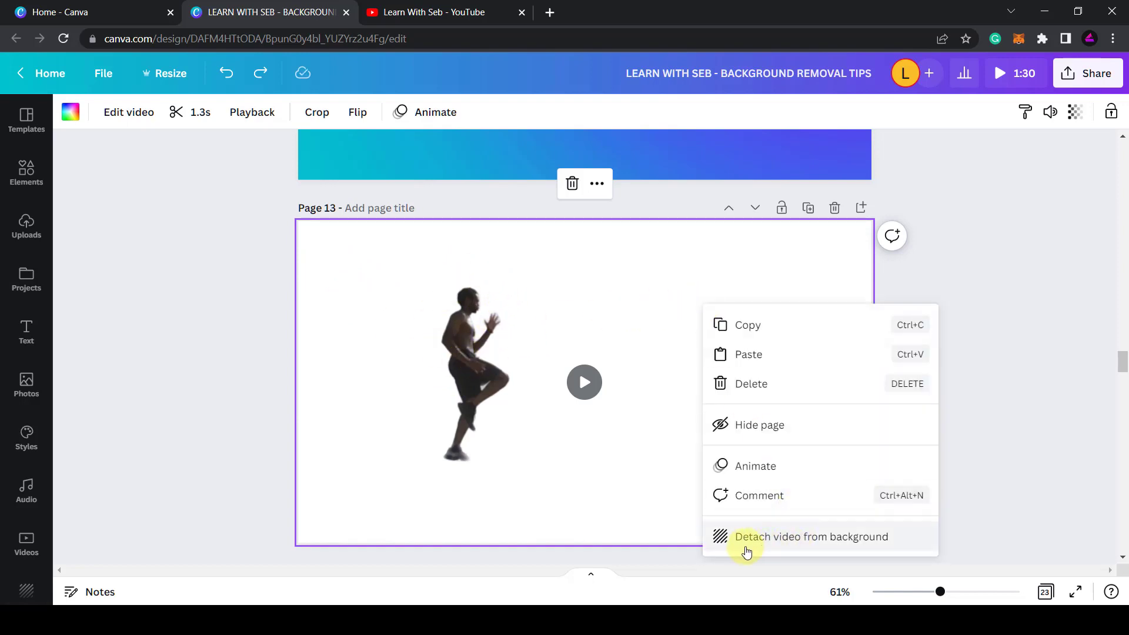
click(787, 549)
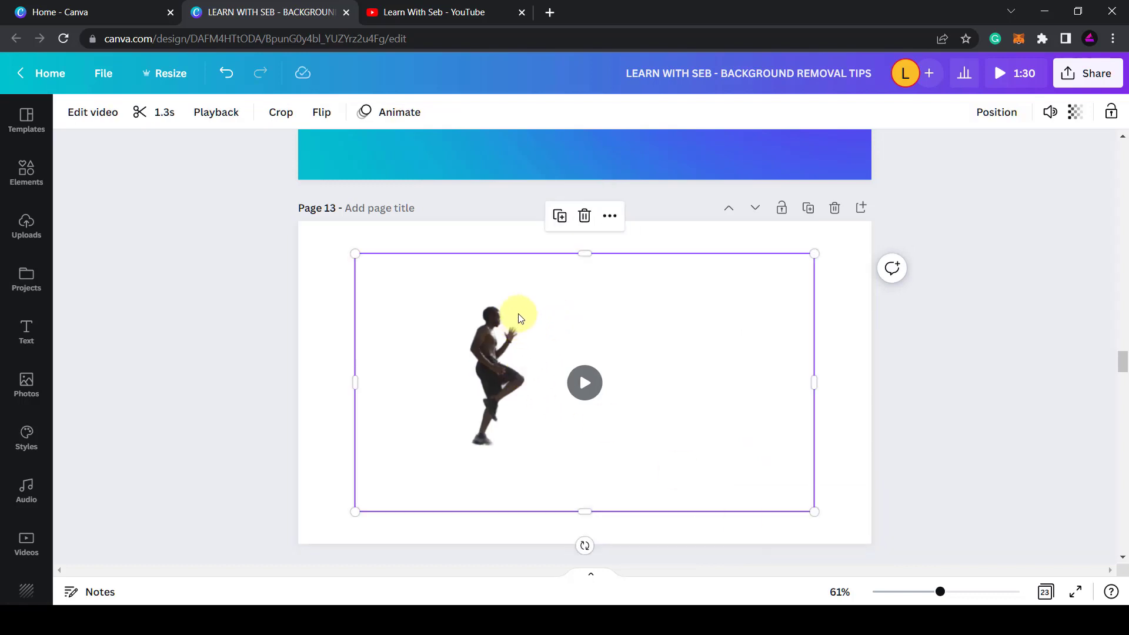
mouse_move(534, 315)
mouse_down()
mouse_move(660, 301)
mouse_move(527, 312)
mouse_move(494, 302)
mouse_move(541, 305)
mouse_up()
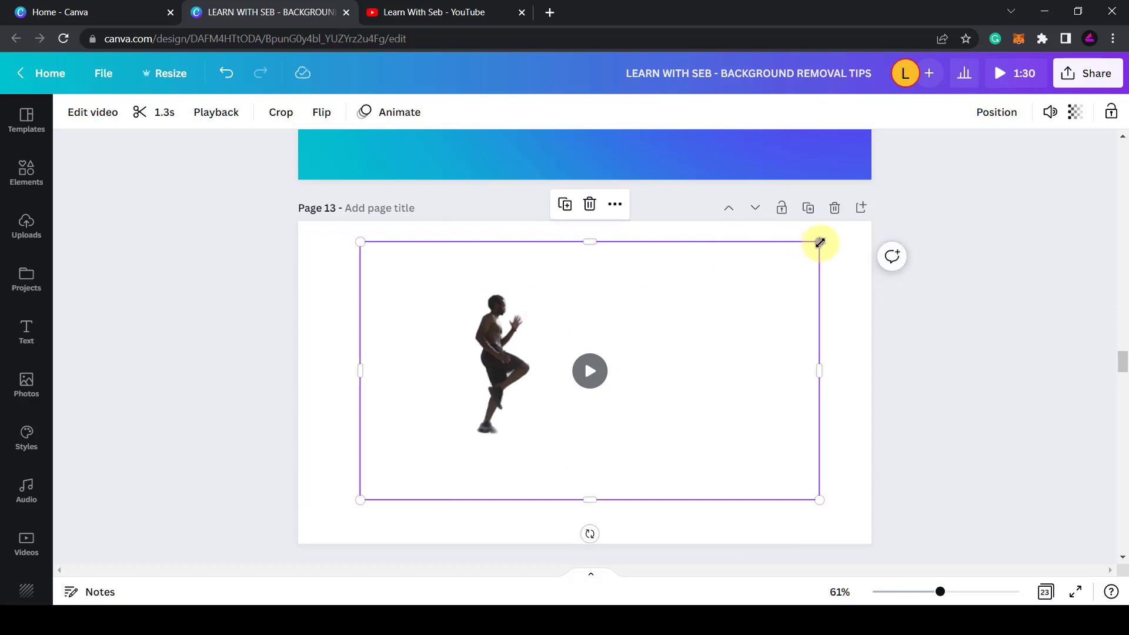
drag(820, 243, 786, 270)
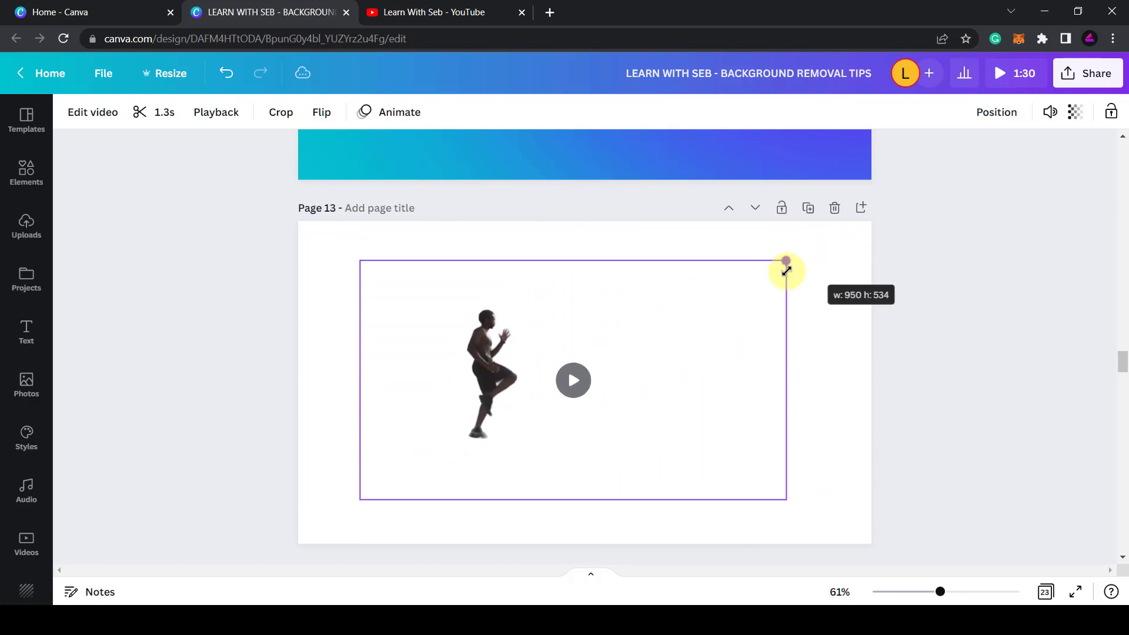
mouse_move(539, 319)
mouse_down()
mouse_move(549, 327)
mouse_move(530, 316)
mouse_up()
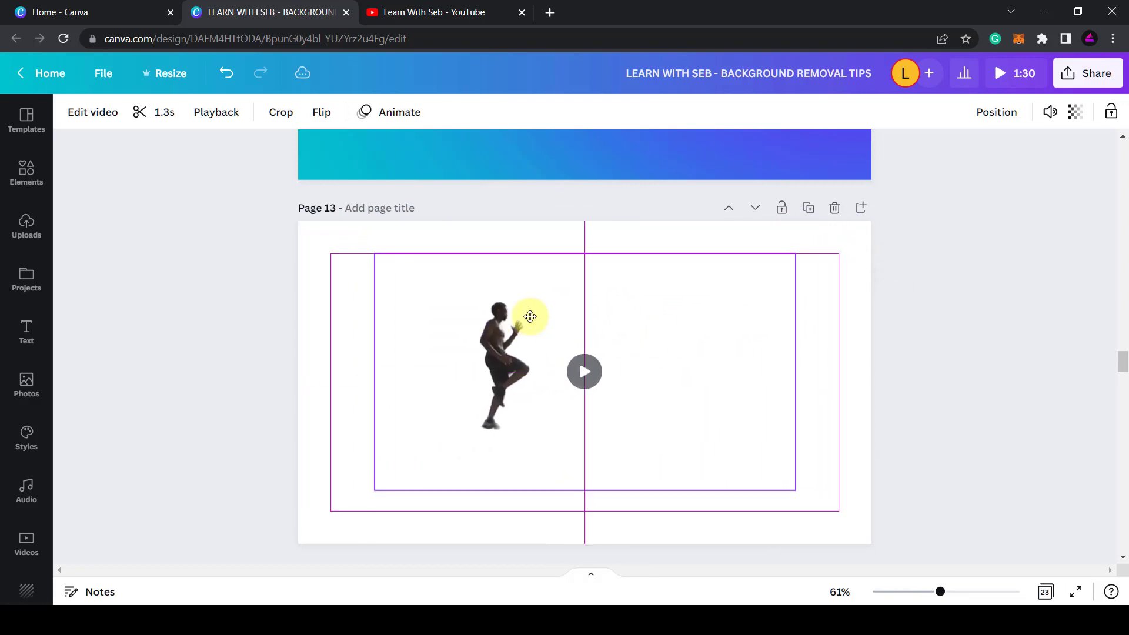
Play the runner composites over desert dunes on page 14 and the lunar surface on page 15
scroll(882, 268, down, 5)
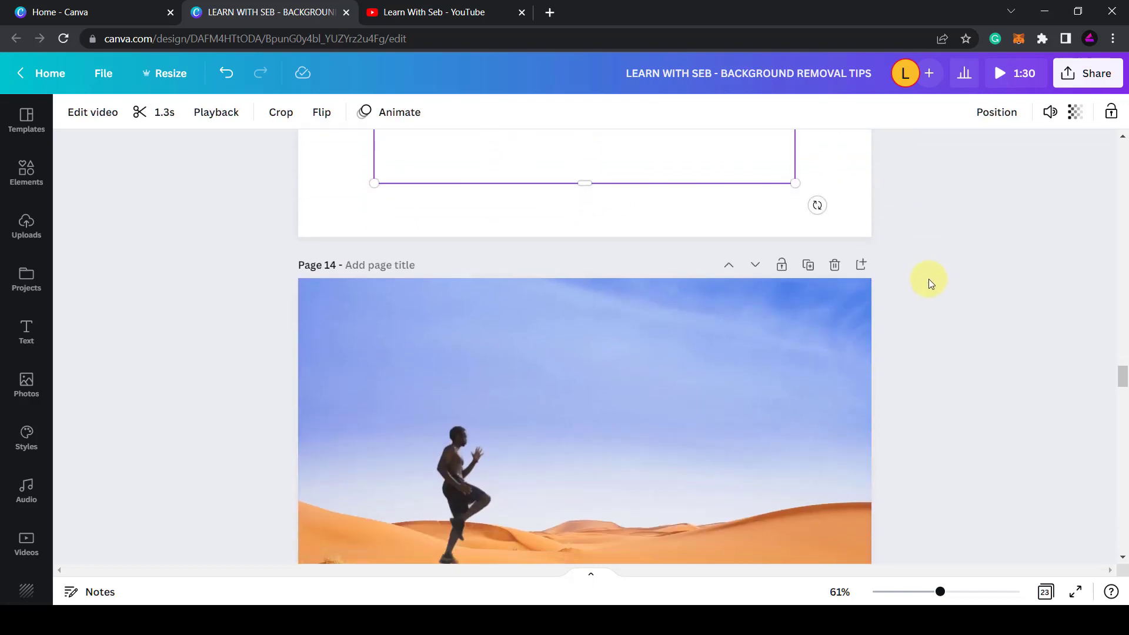
scroll(929, 278, down, 2)
click(568, 338)
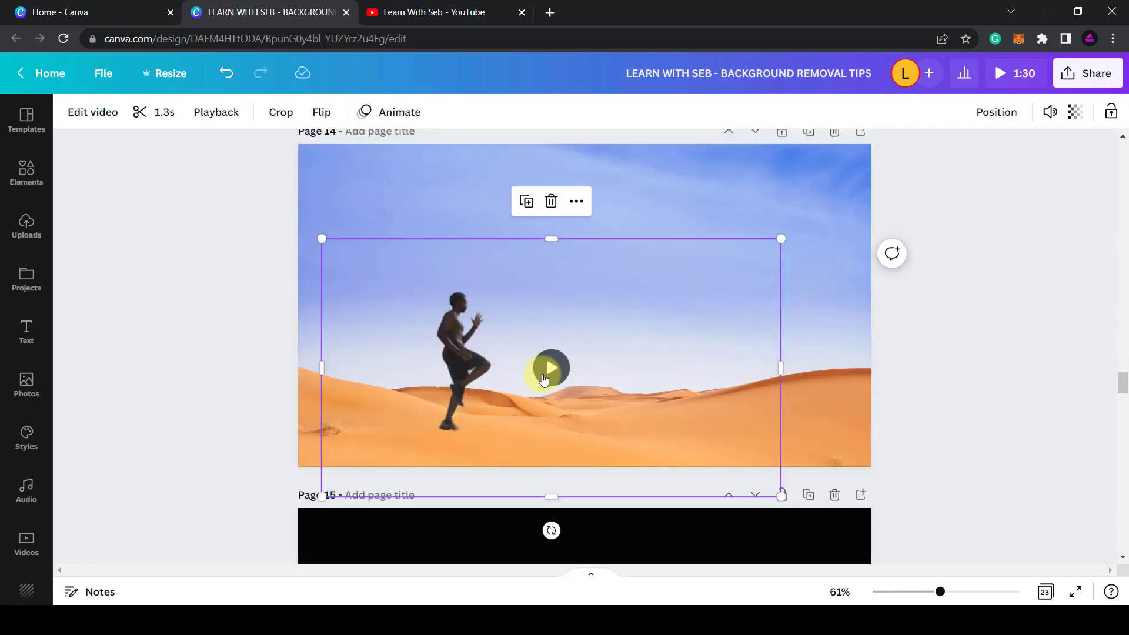
click(544, 379)
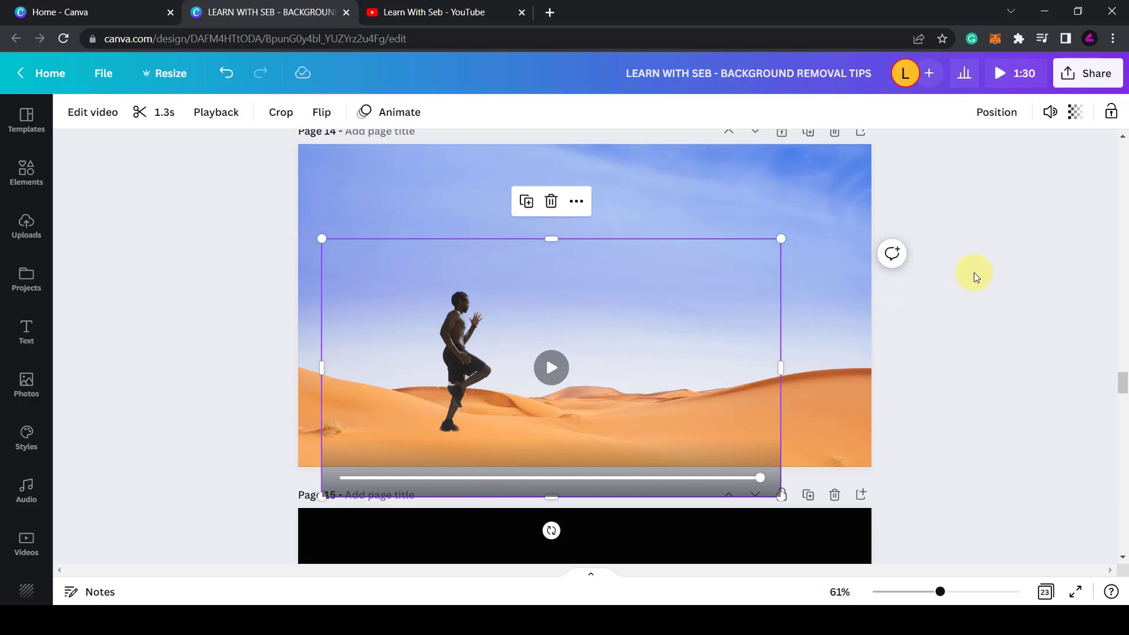
scroll(973, 272, down, 4)
click(691, 376)
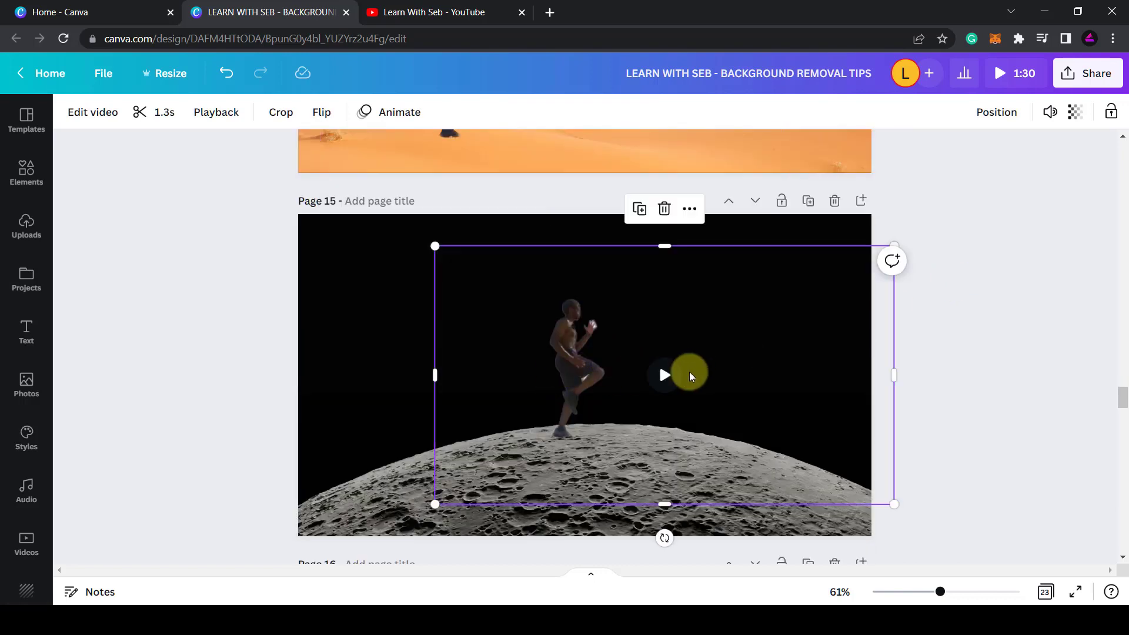
click(665, 376)
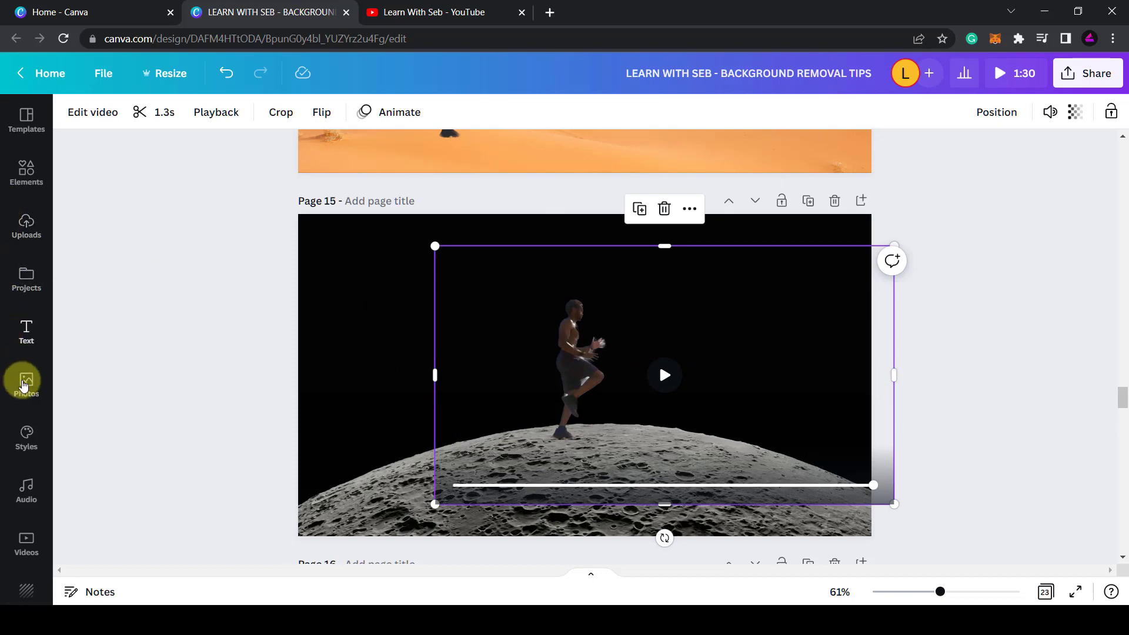
Open the stock Photos panel, close it again, and deselect the page 15 video
click(26, 388)
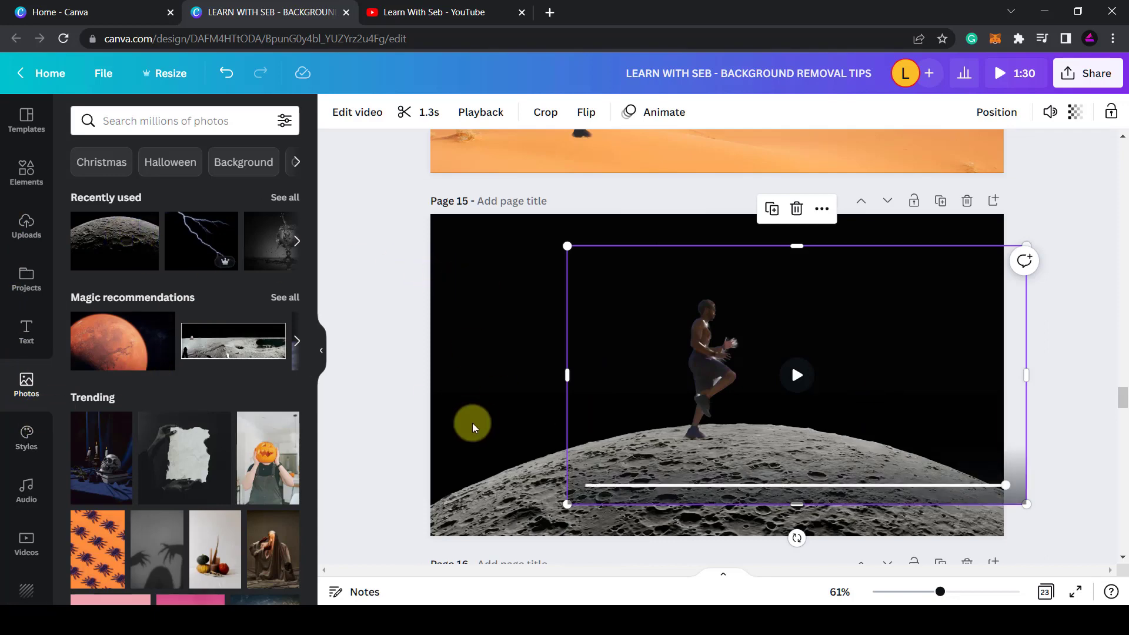
click(319, 351)
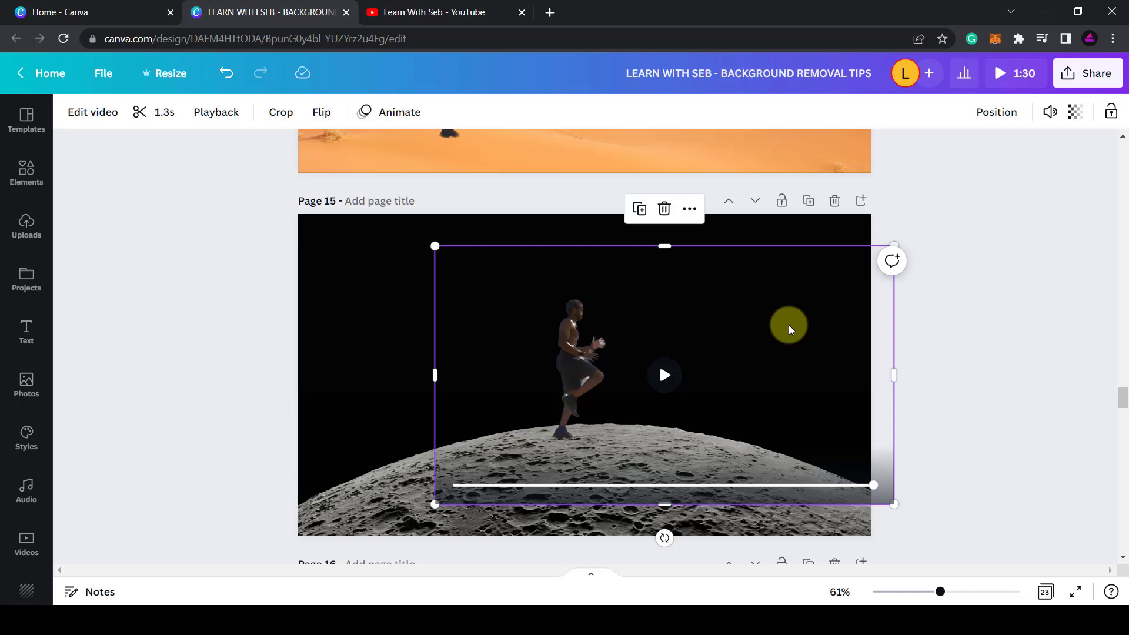
click(1003, 323)
scroll(656, 327, up, 15)
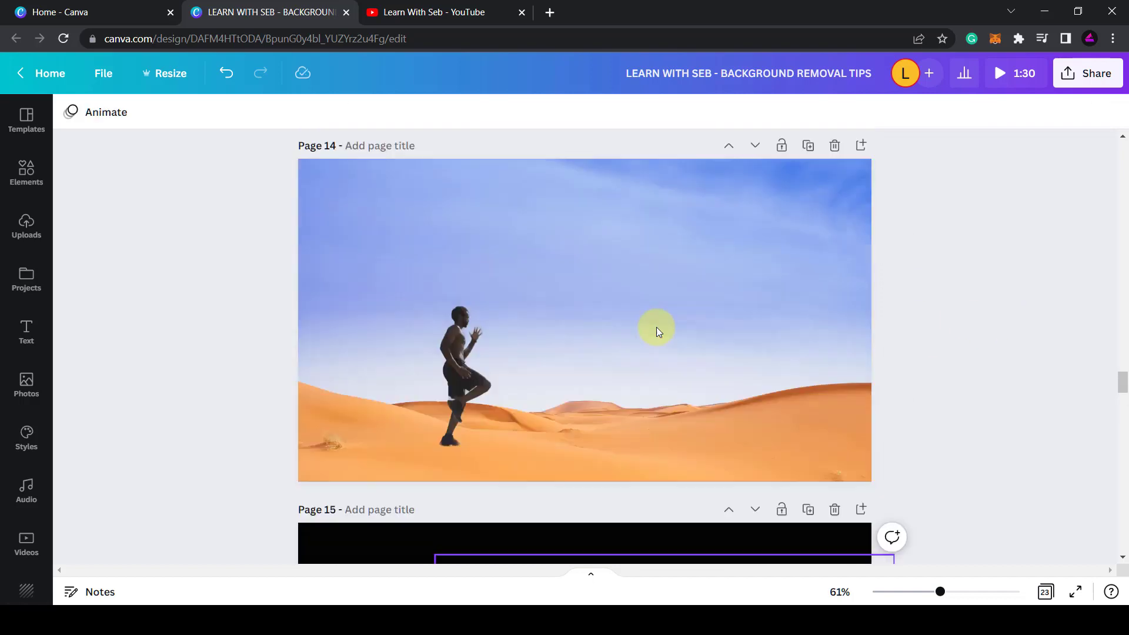
scroll(658, 330, down, 5)
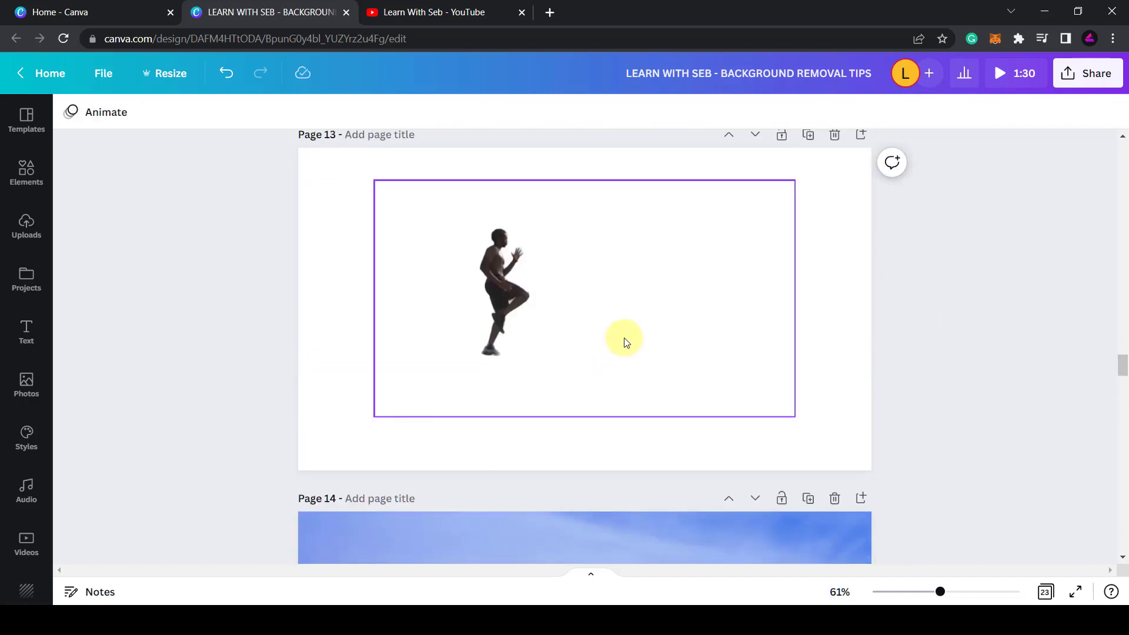
scroll(993, 327, down, 10)
scroll(993, 326, down, 7)
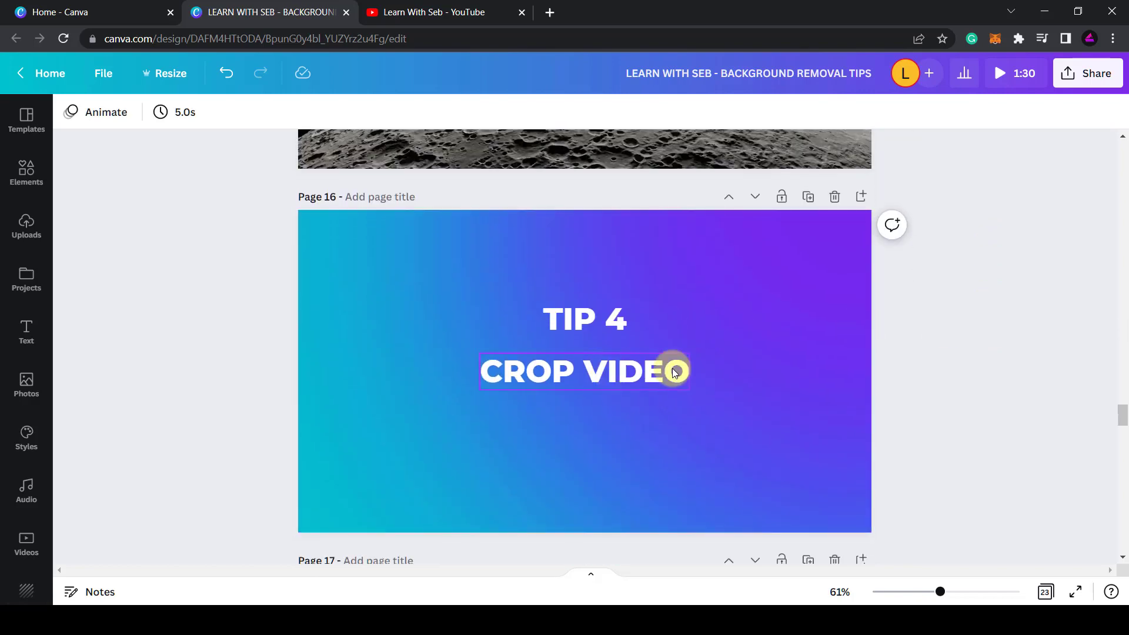
scroll(979, 311, down, 5)
scroll(979, 312, down, 2)
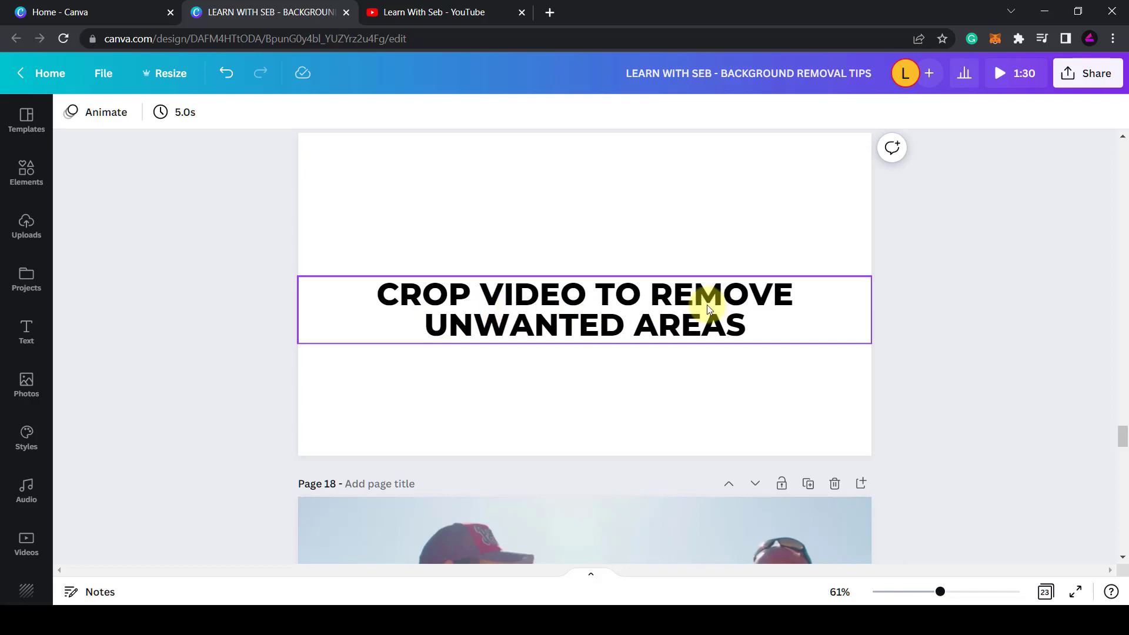
scroll(954, 304, down, 3)
scroll(954, 305, down, 1)
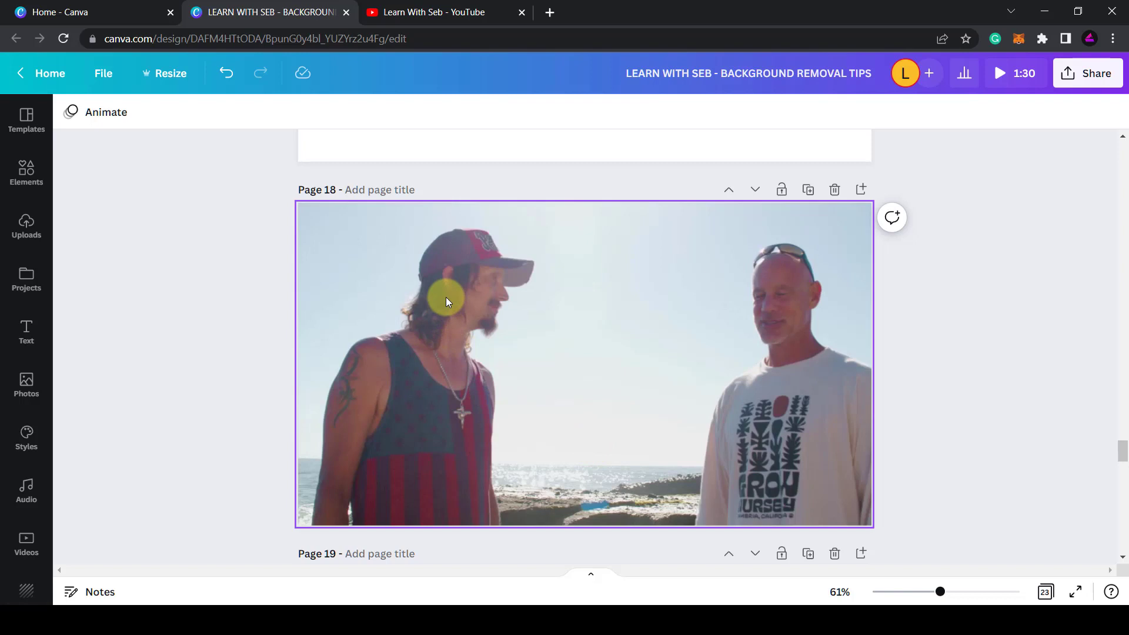
Detach page 18's beach video from the page background
drag(602, 341, 603, 372)
click(566, 325)
right_click(566, 326)
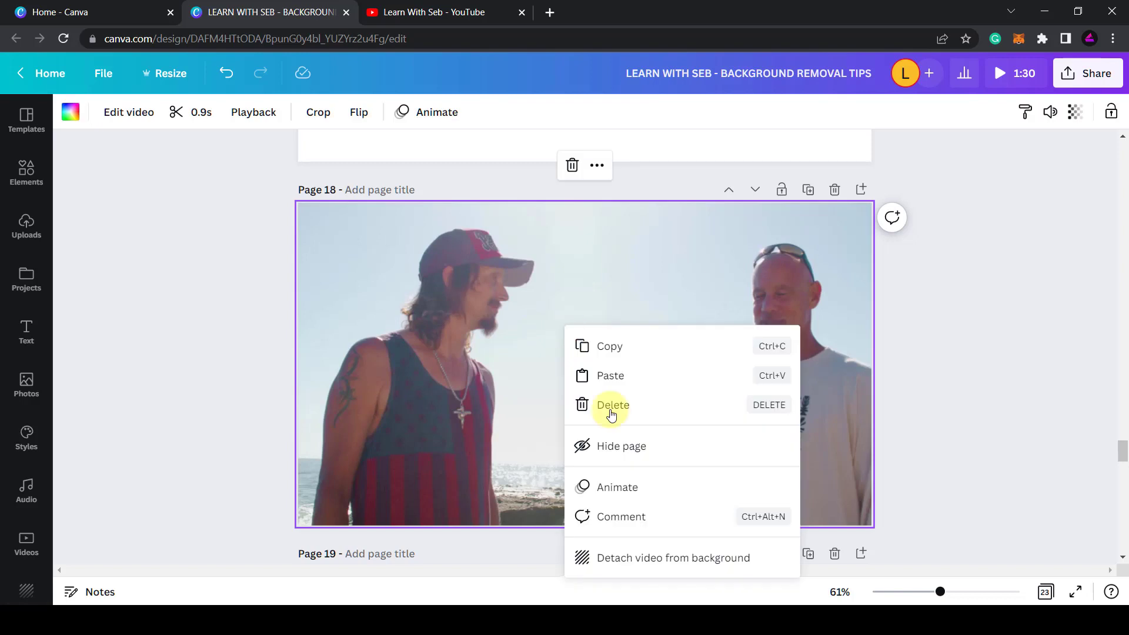
click(657, 558)
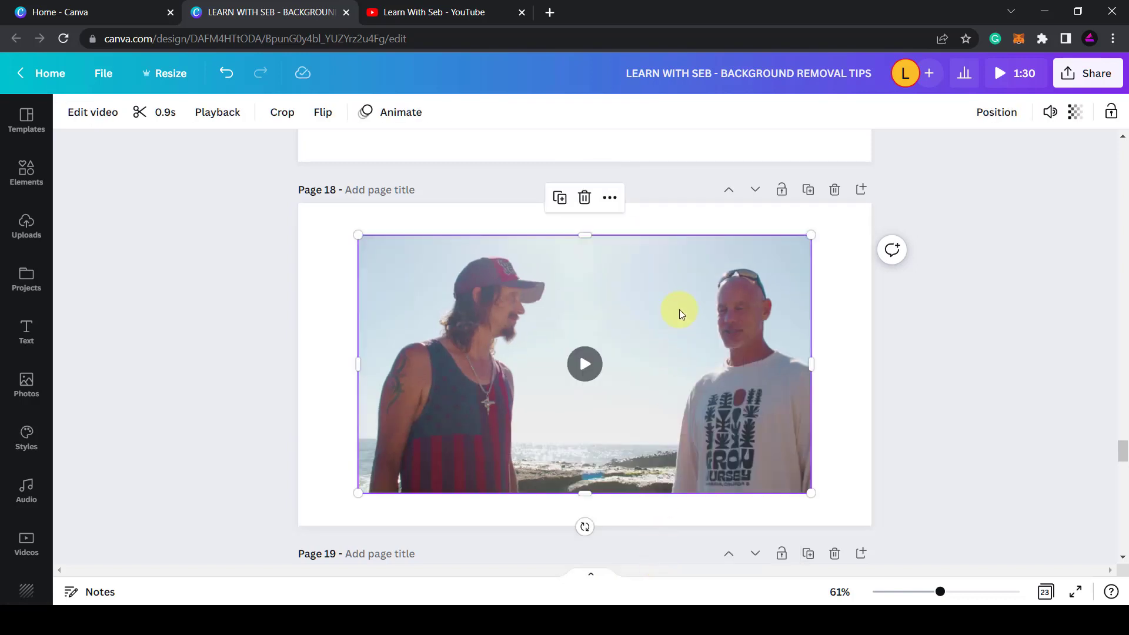
Stretch the beach clip to fill the page, then crop it to the man in the cap
drag(358, 235, 297, 200)
drag(811, 497, 873, 526)
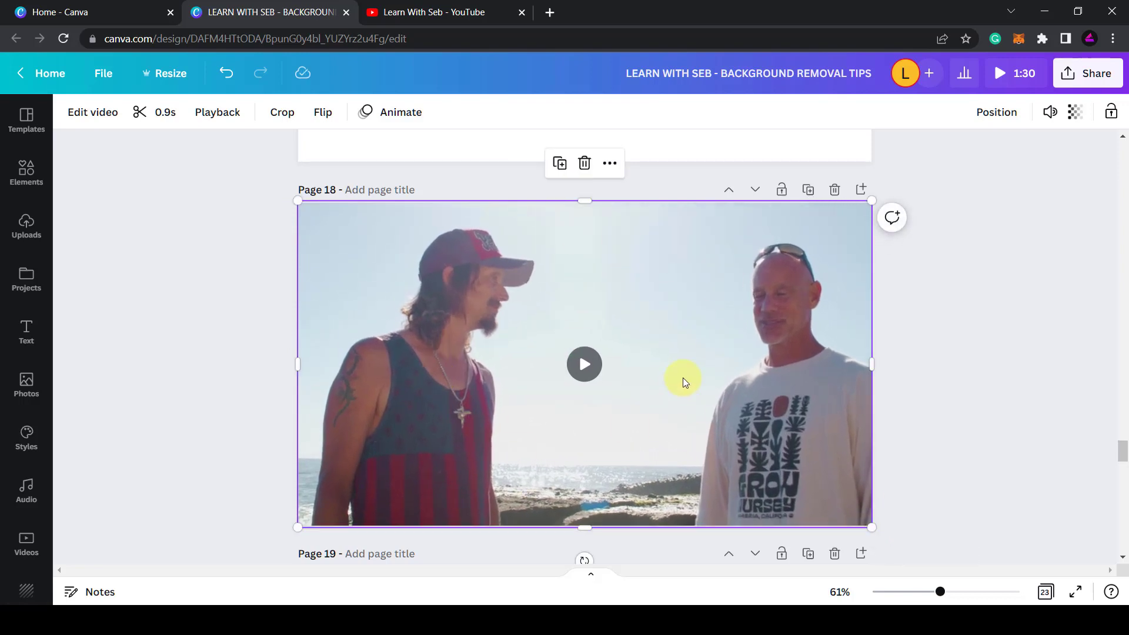
drag(874, 363, 595, 377)
mouse_move(532, 309)
mouse_down()
mouse_move(668, 298)
mouse_move(514, 302)
mouse_up()
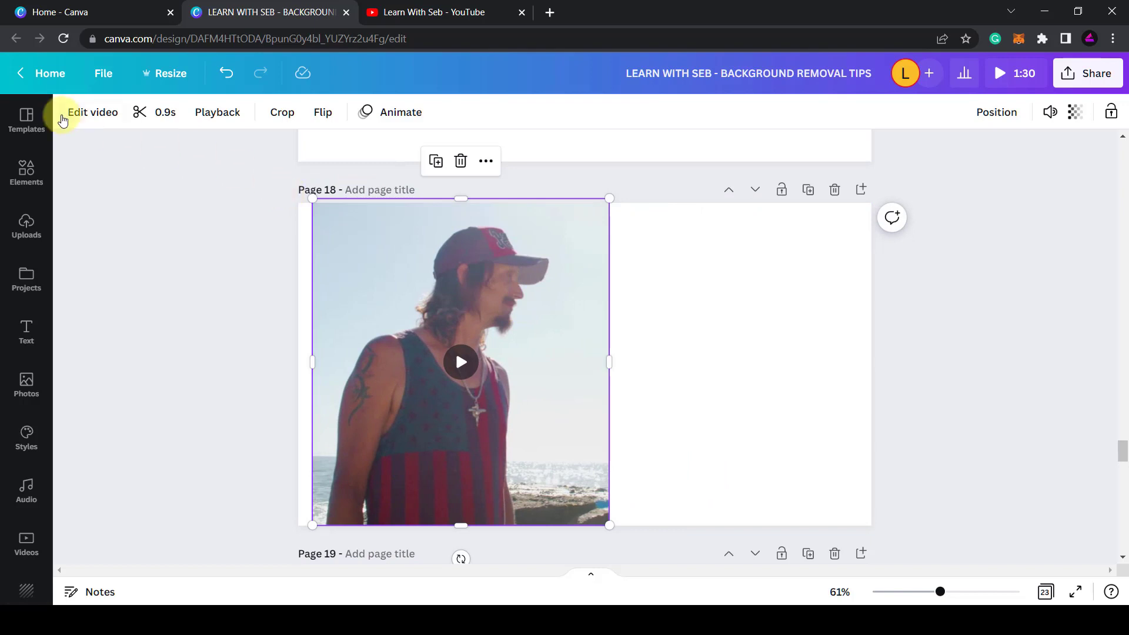
Apply Background Remover to the beach clip and preview the cut-out man
click(79, 122)
click(146, 228)
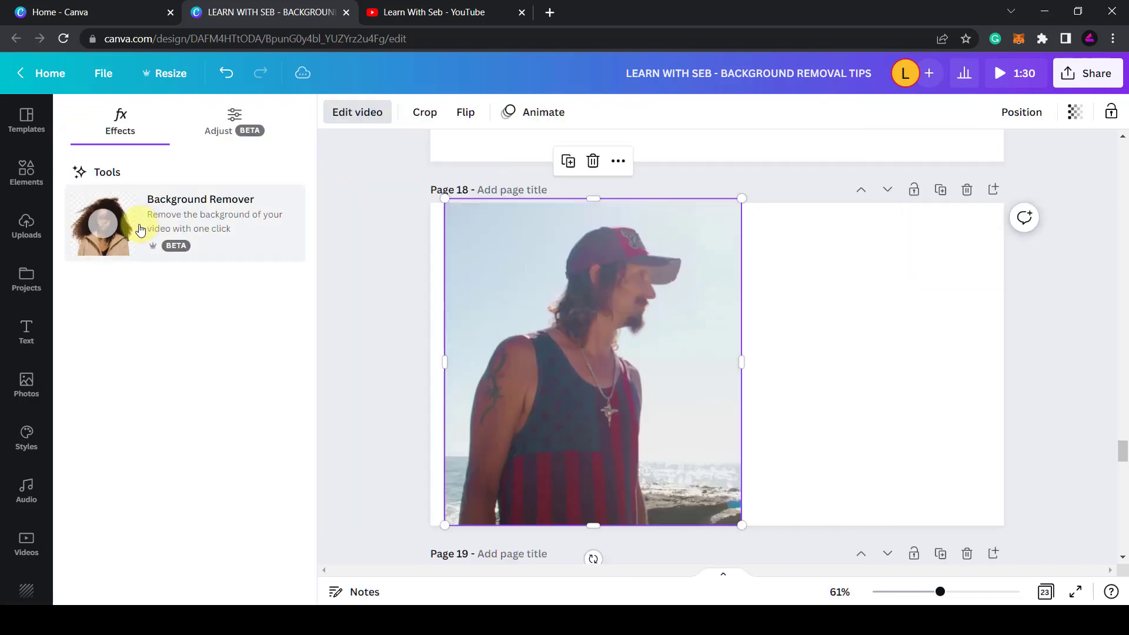
click(594, 363)
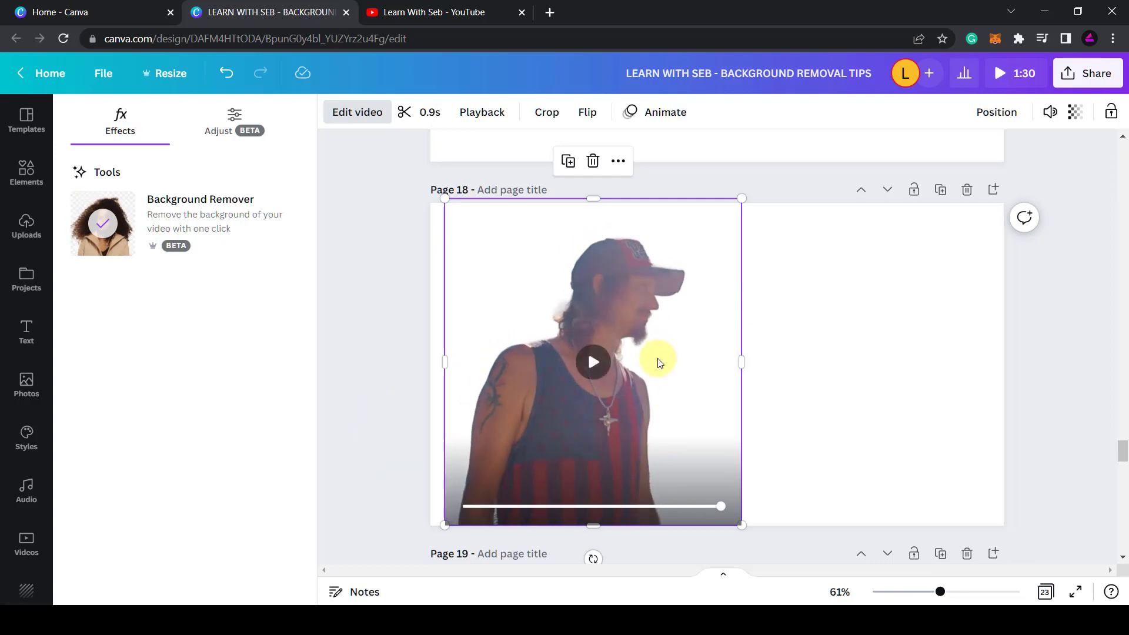
Trim the page 18 clip to 4.7 seconds
click(422, 115)
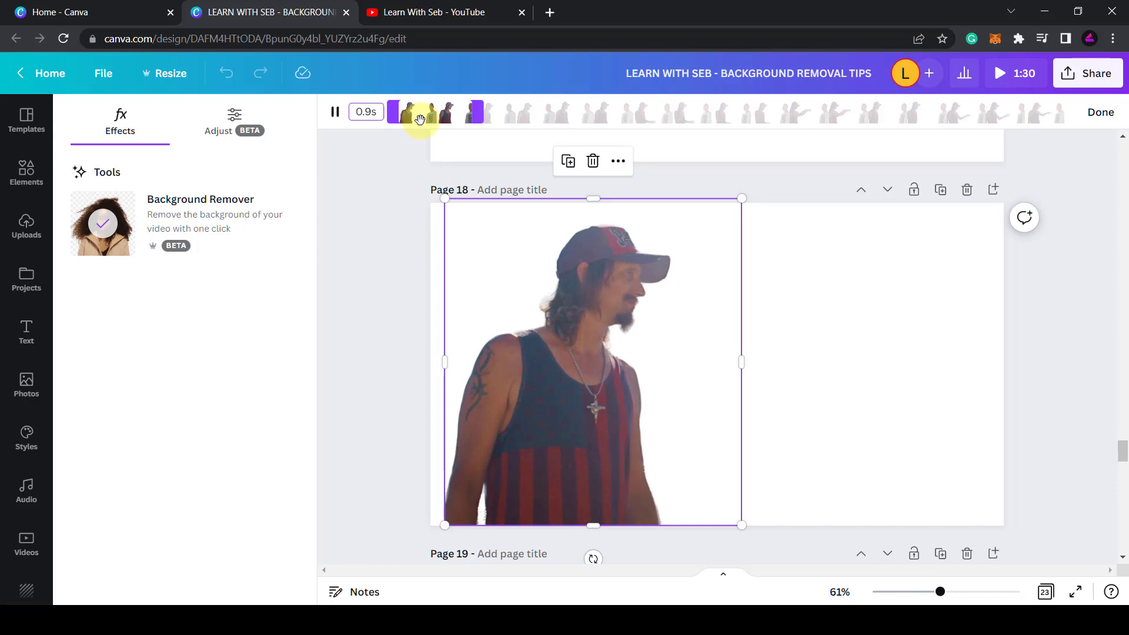
drag(476, 119, 763, 118)
click(335, 112)
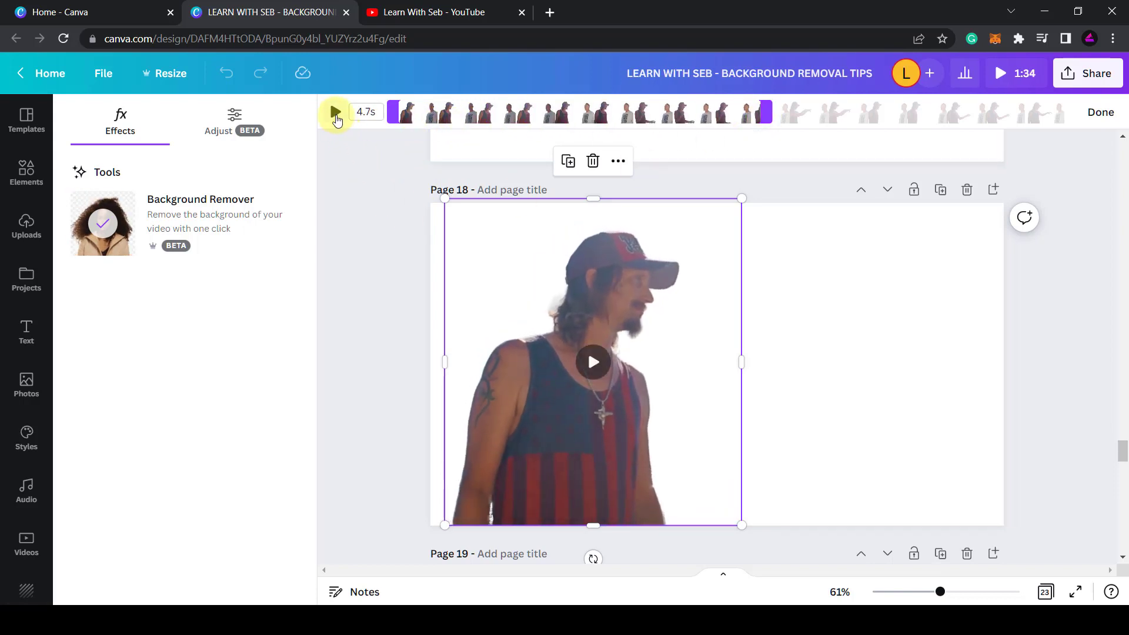
click(335, 112)
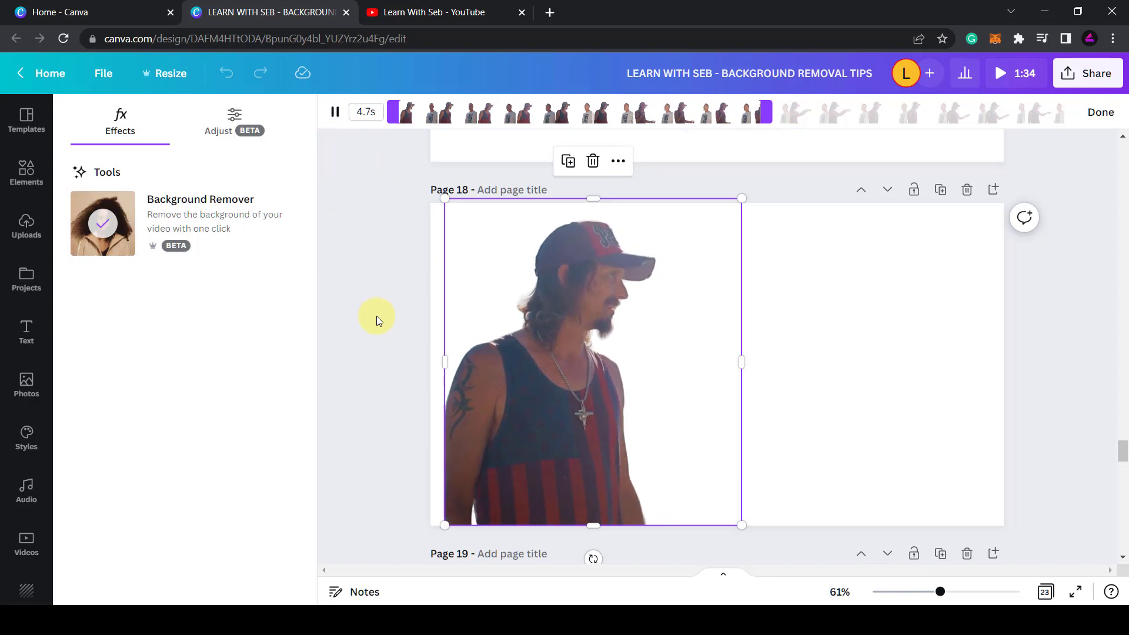
click(376, 315)
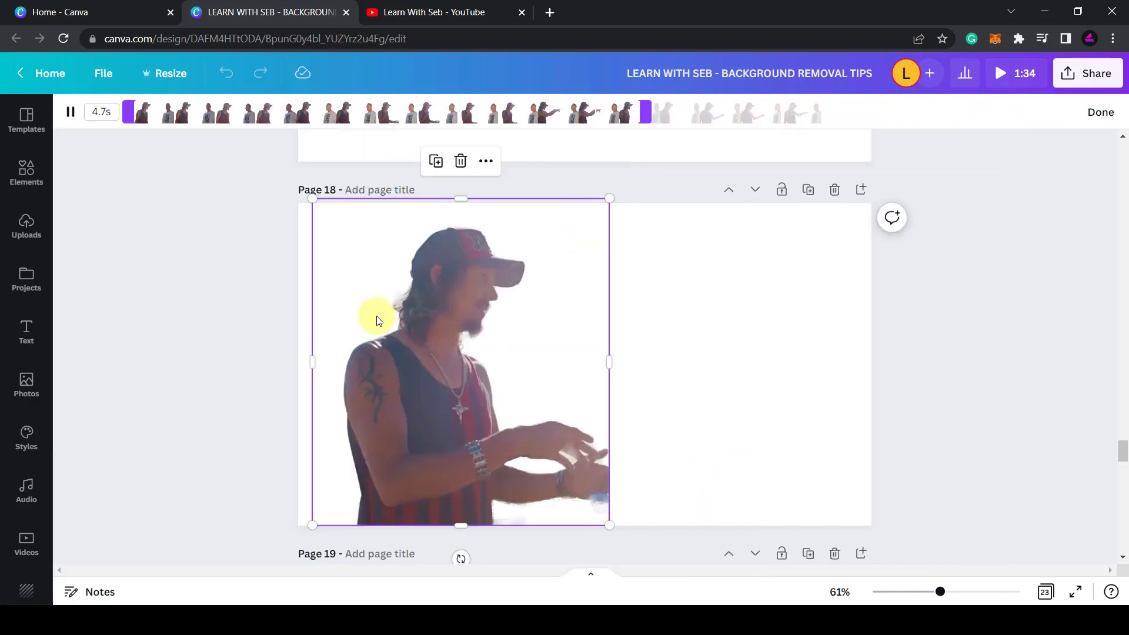
click(958, 334)
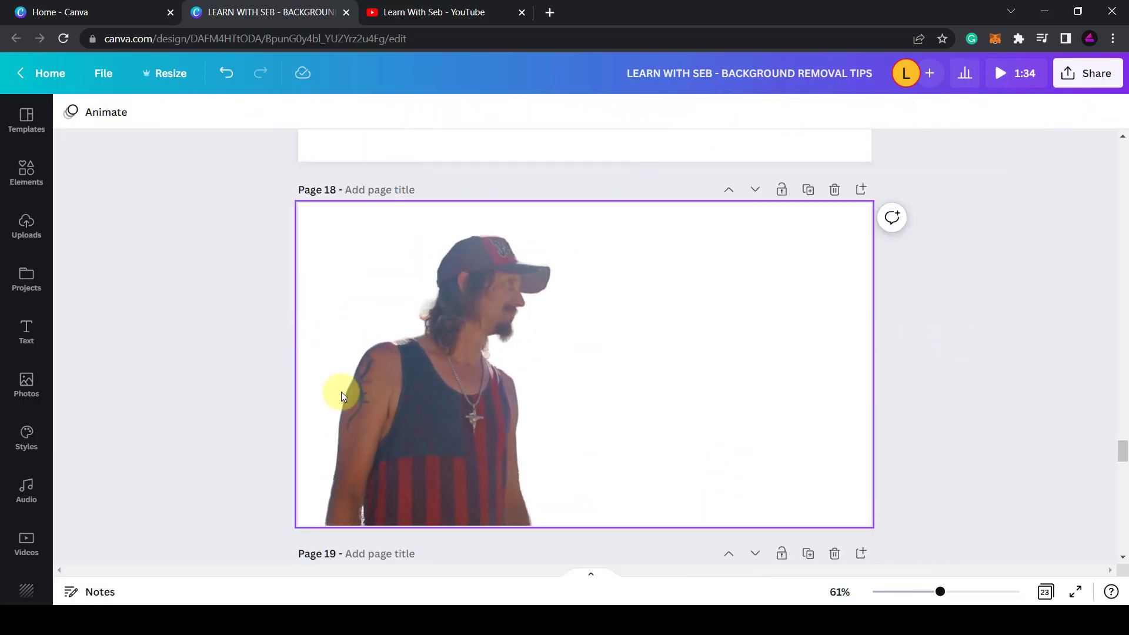
click(726, 272)
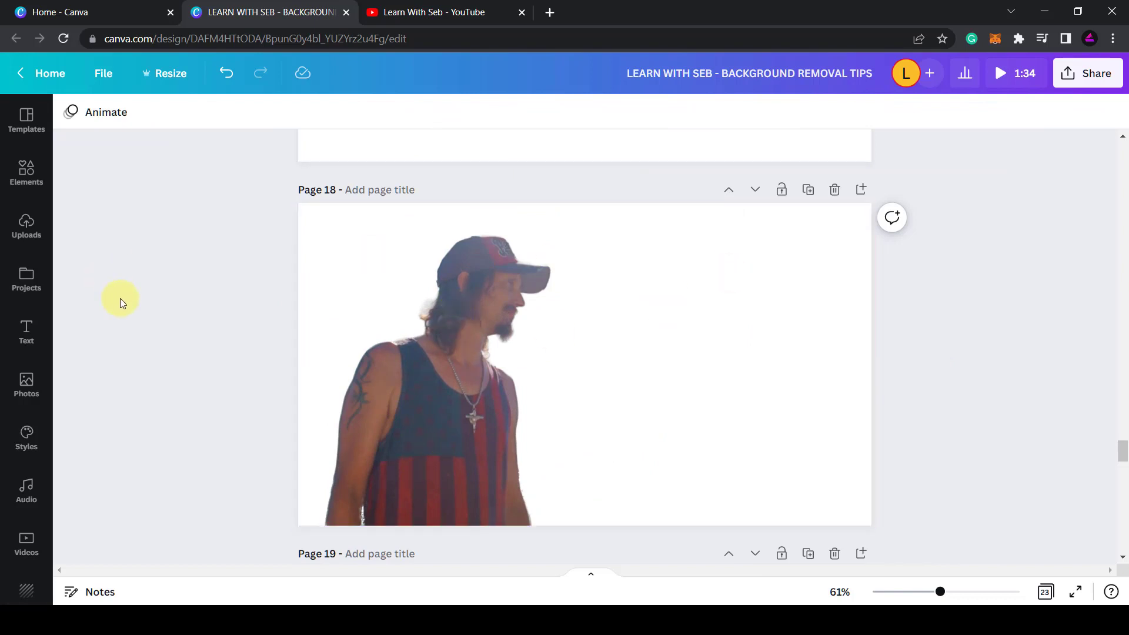
Add a 'YOUR PARAGRAPH TEXT' box wrapped to three lines beside the cut-out man, then preview the layout
key(t)
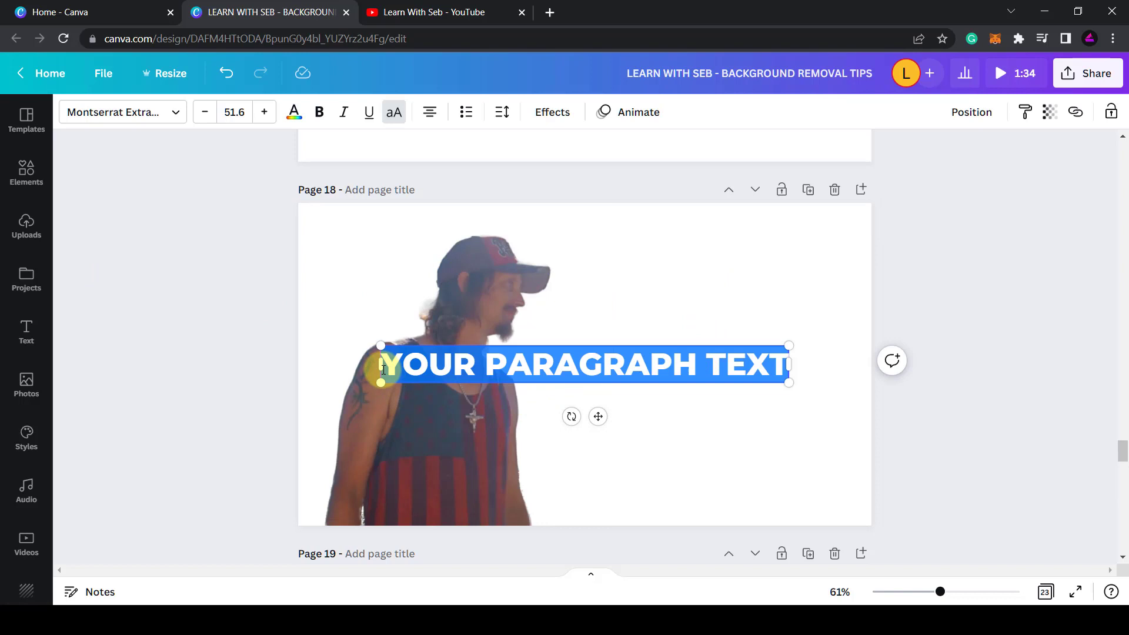
drag(379, 368, 583, 367)
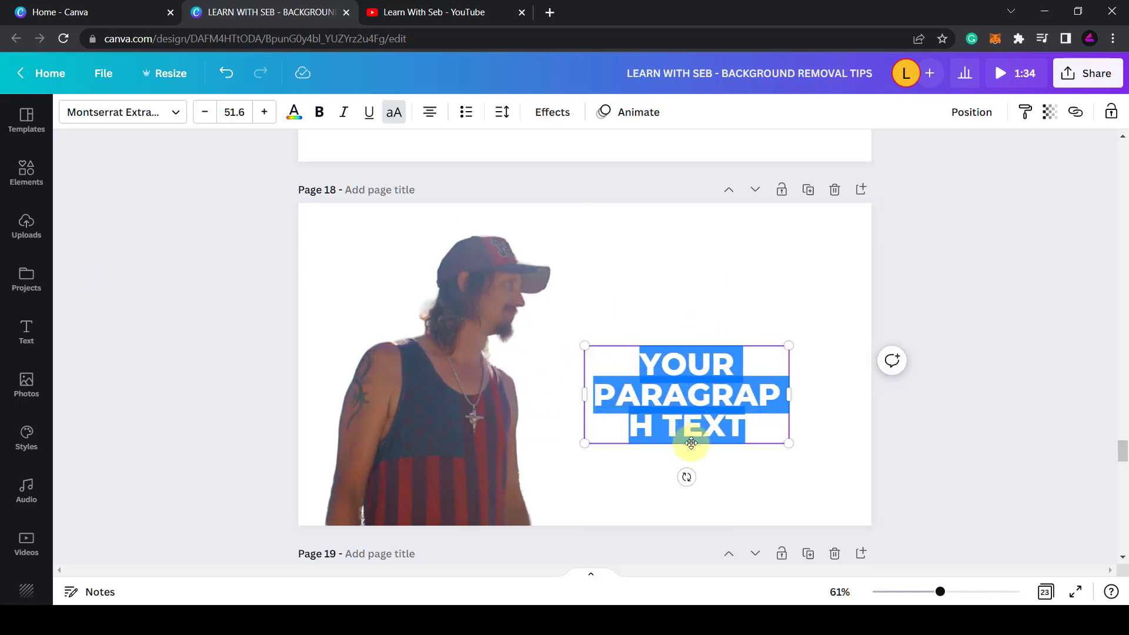
drag(691, 445, 708, 378)
click(677, 463)
click(483, 412)
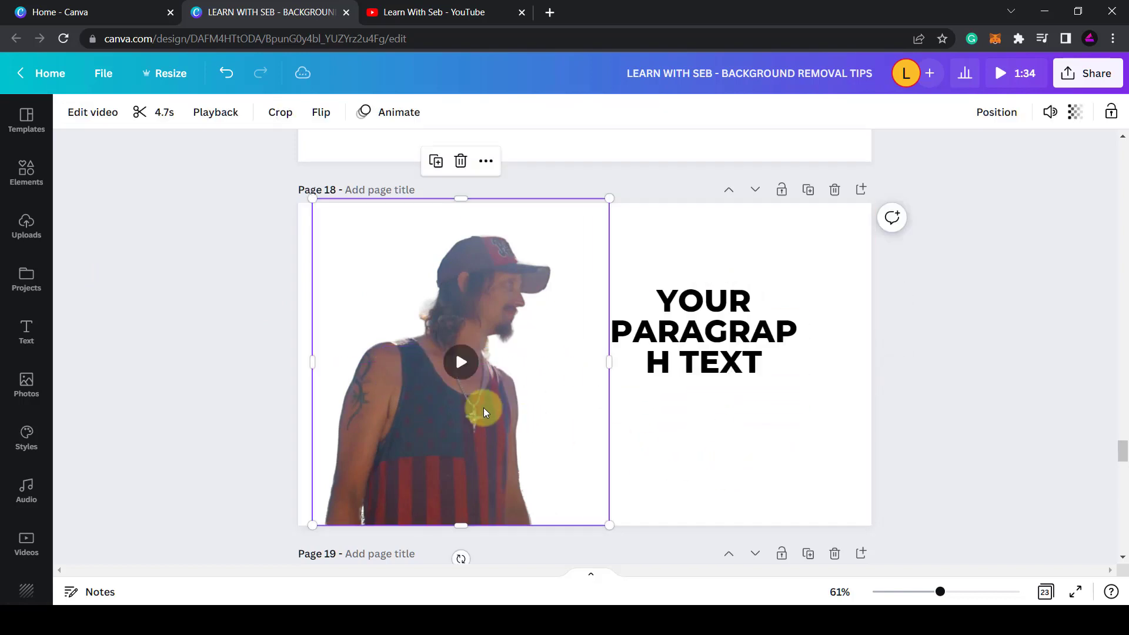
click(465, 378)
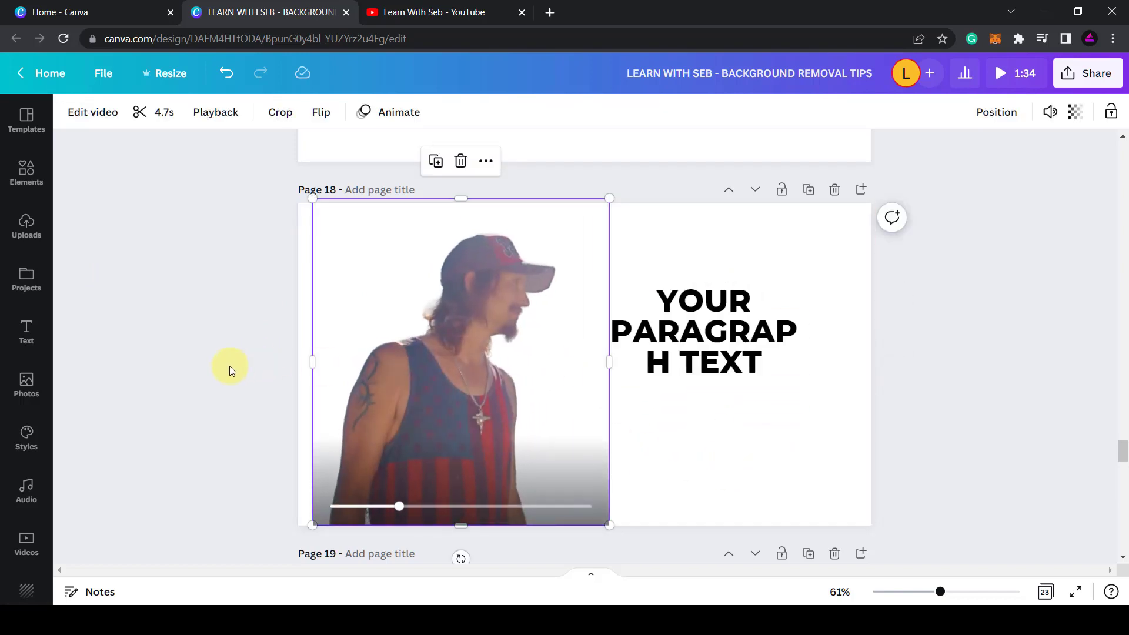
click(956, 320)
Scroll down past page 21 to page 22's red slide with the black video
scroll(745, 355, down, 10)
click(745, 355)
scroll(745, 353, down, 5)
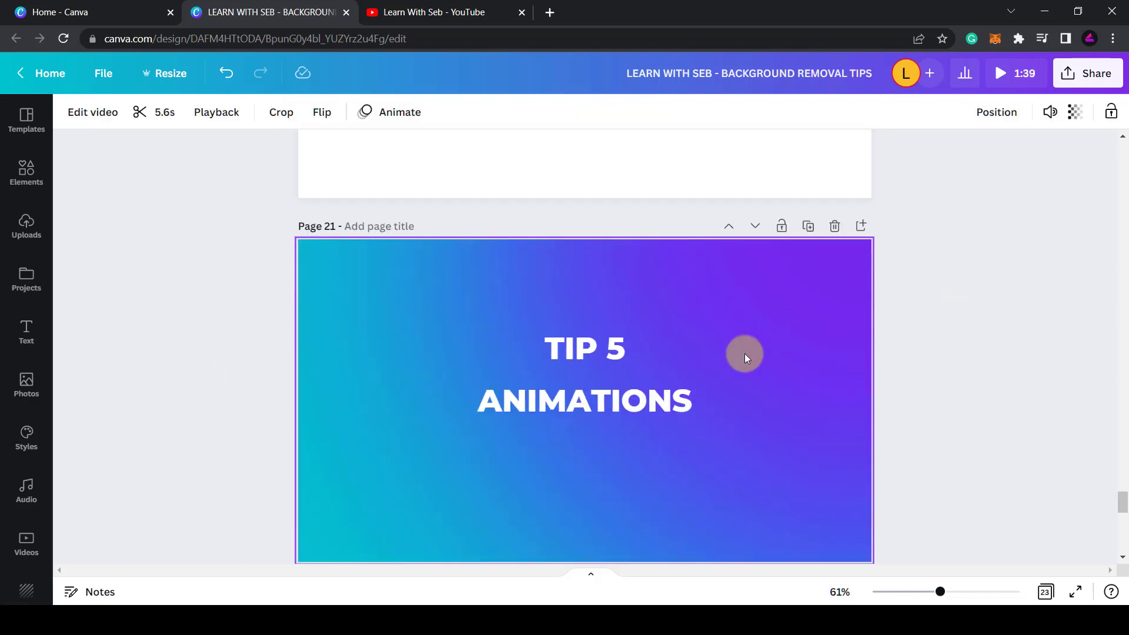
click(579, 394)
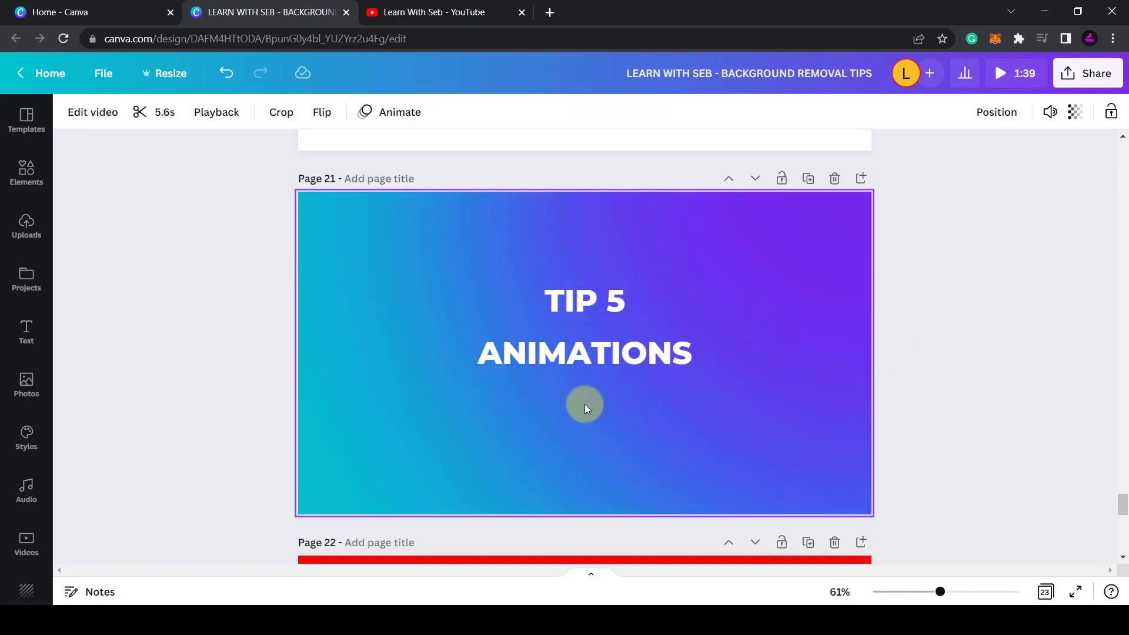
click(1022, 322)
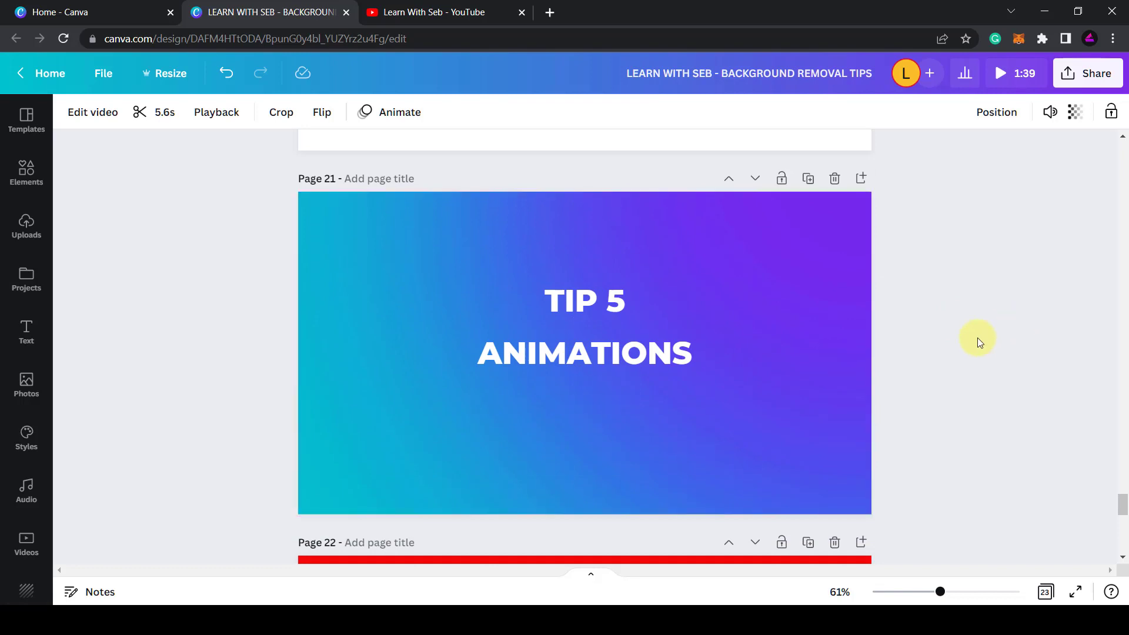
scroll(975, 335, down, 6)
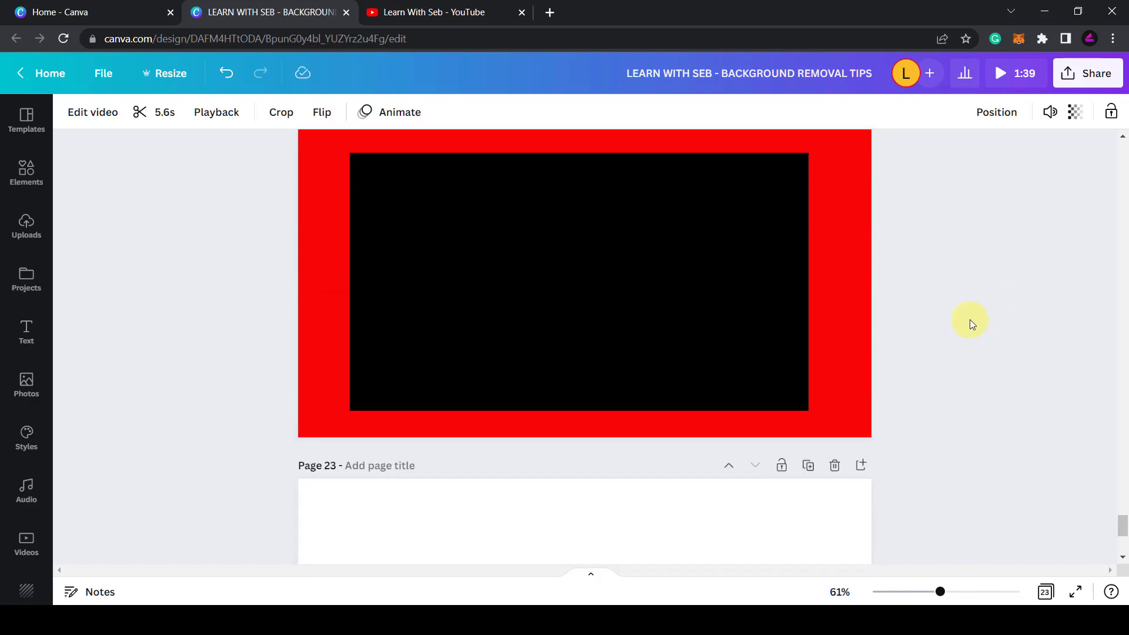
Preview page 22's black video and check the red page background colour
click(572, 359)
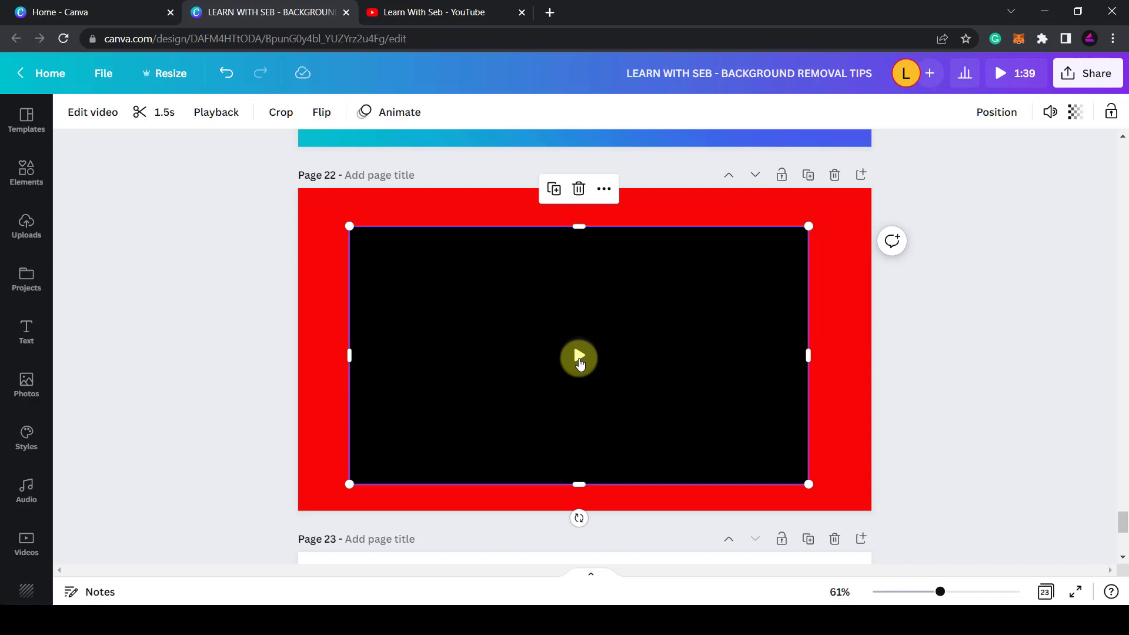
click(578, 356)
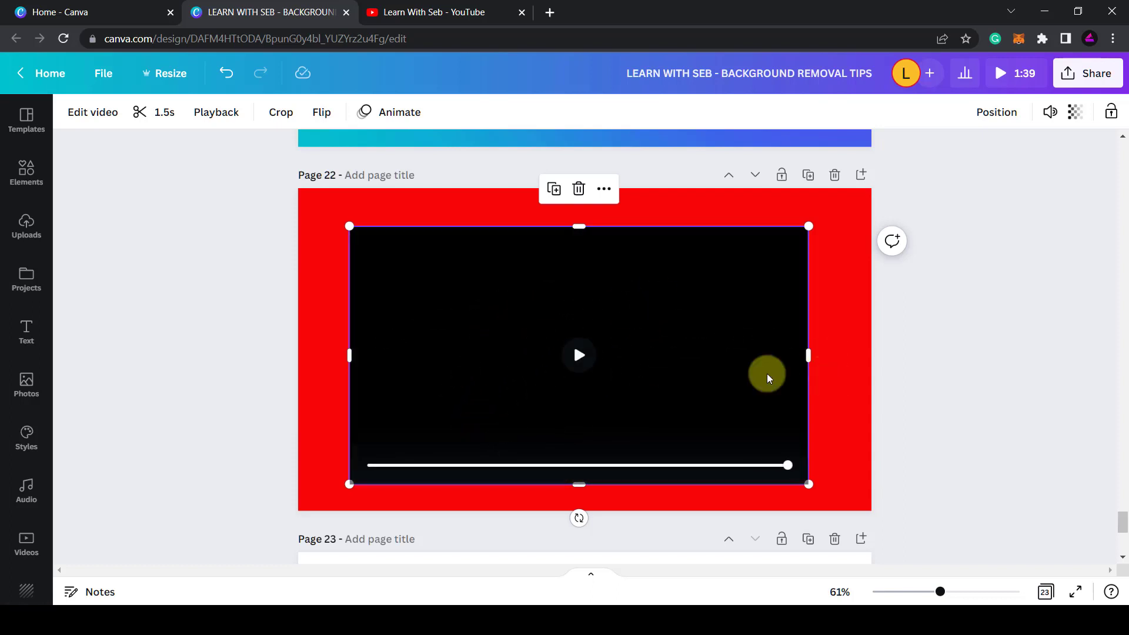
click(844, 222)
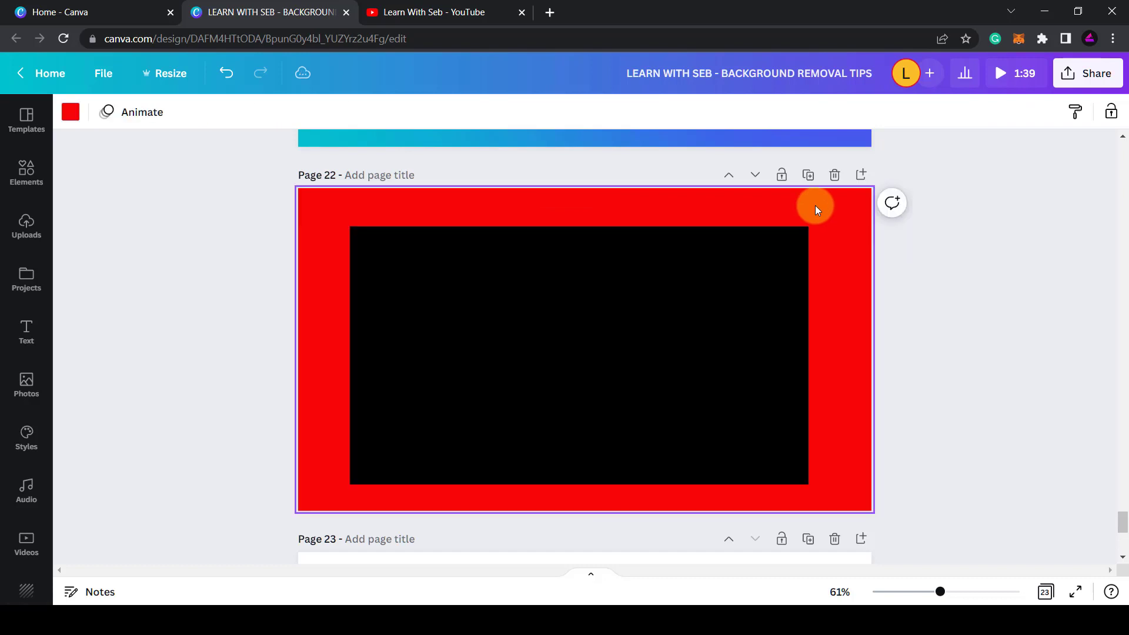
click(70, 113)
click(580, 292)
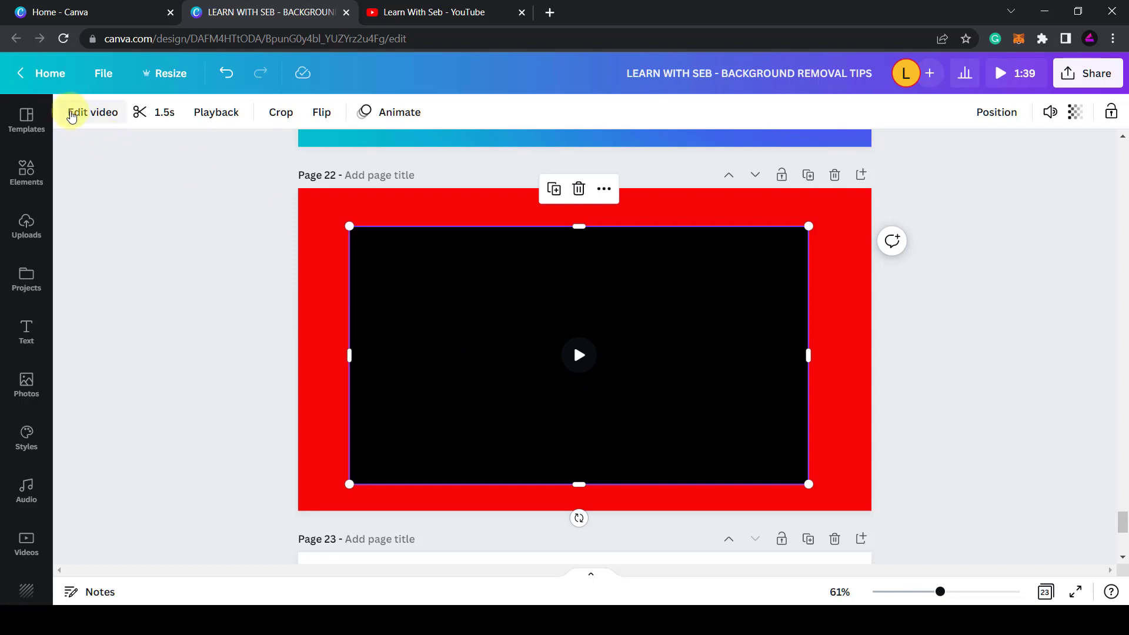
Apply Background Remover to the black video so the red page shows through
click(71, 114)
click(101, 232)
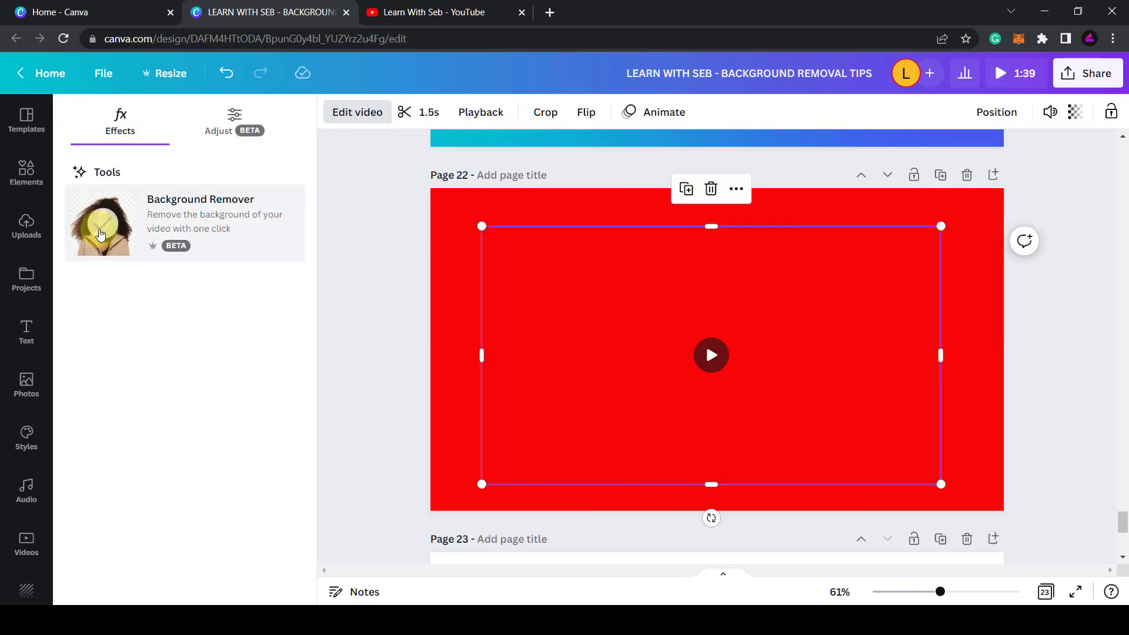
click(688, 375)
click(701, 368)
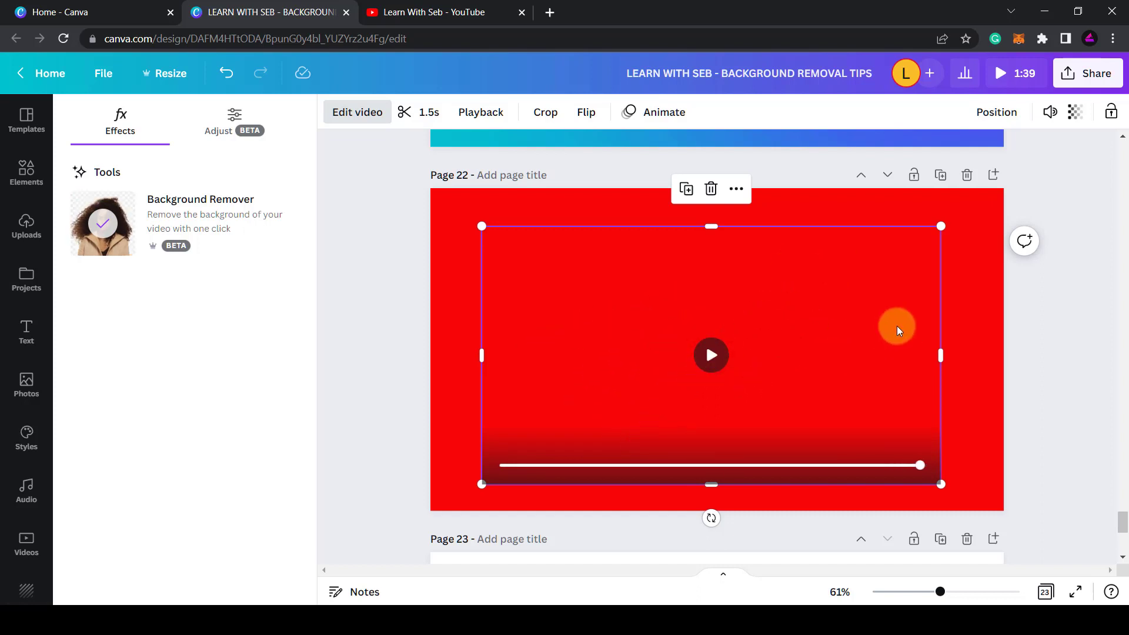
click(864, 355)
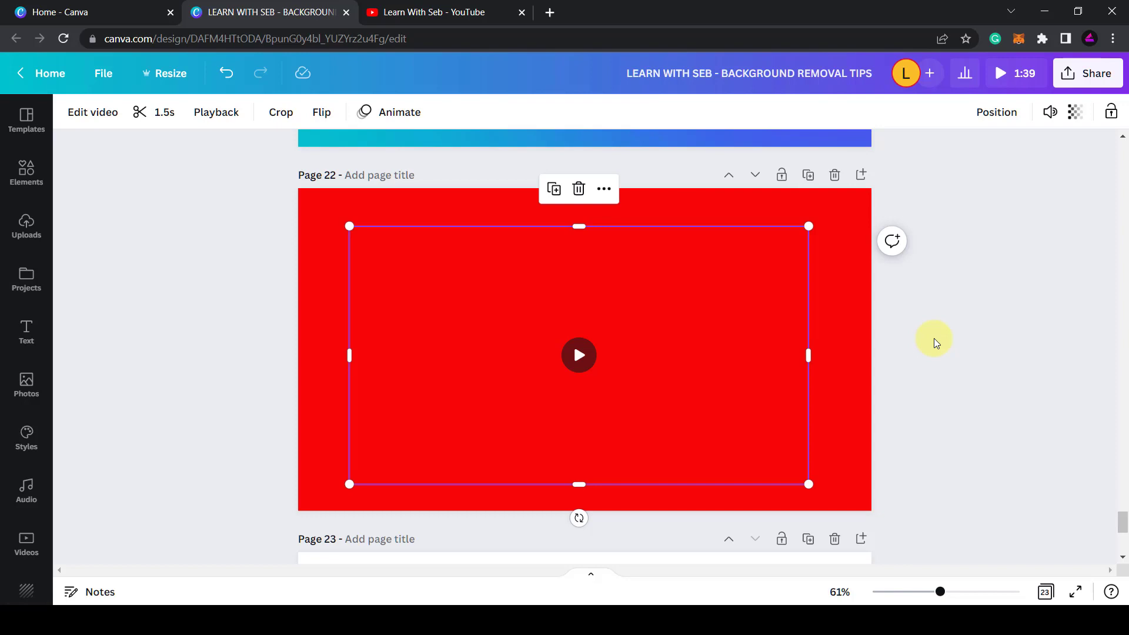
scroll(933, 330, down, 5)
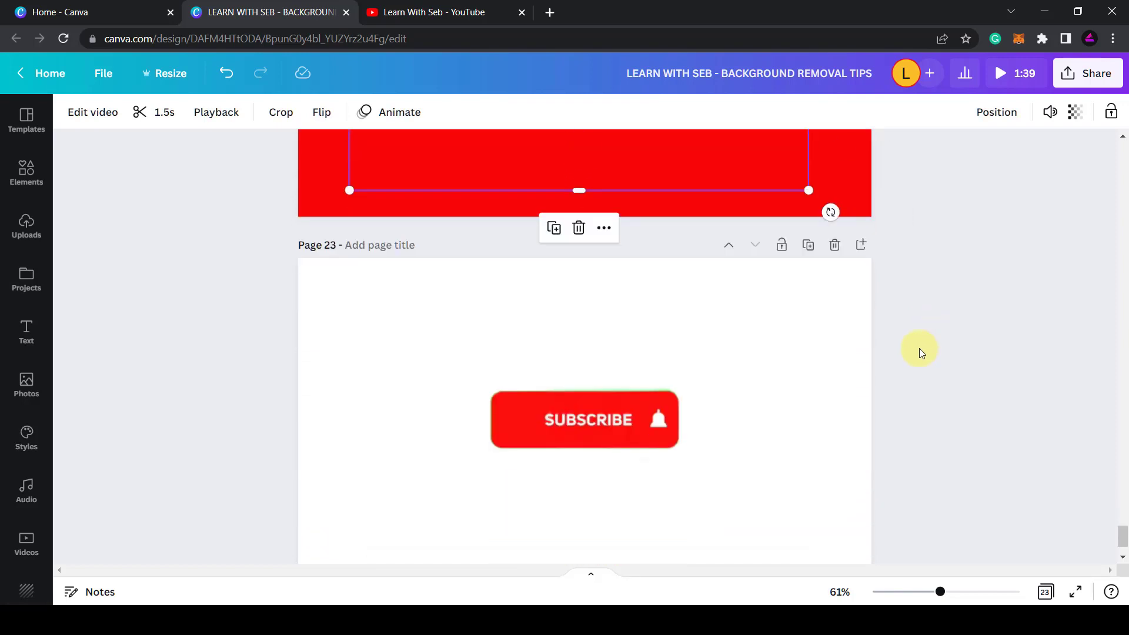
Turn off Background Remover on page 23's Subscribe clip to restore its green screen
click(573, 447)
click(85, 122)
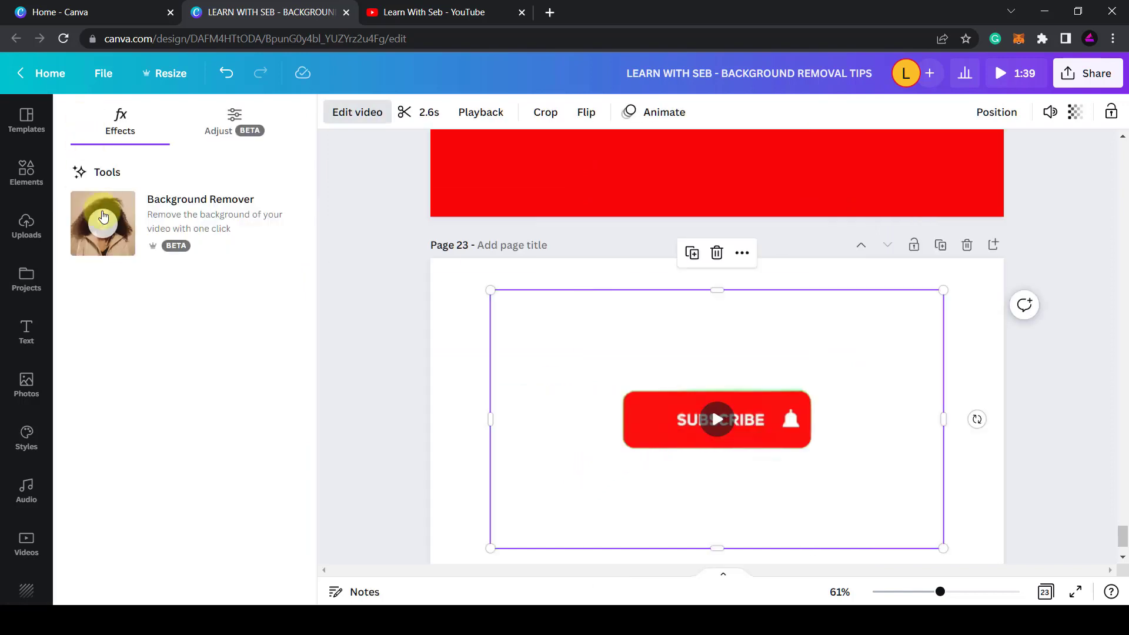
click(108, 230)
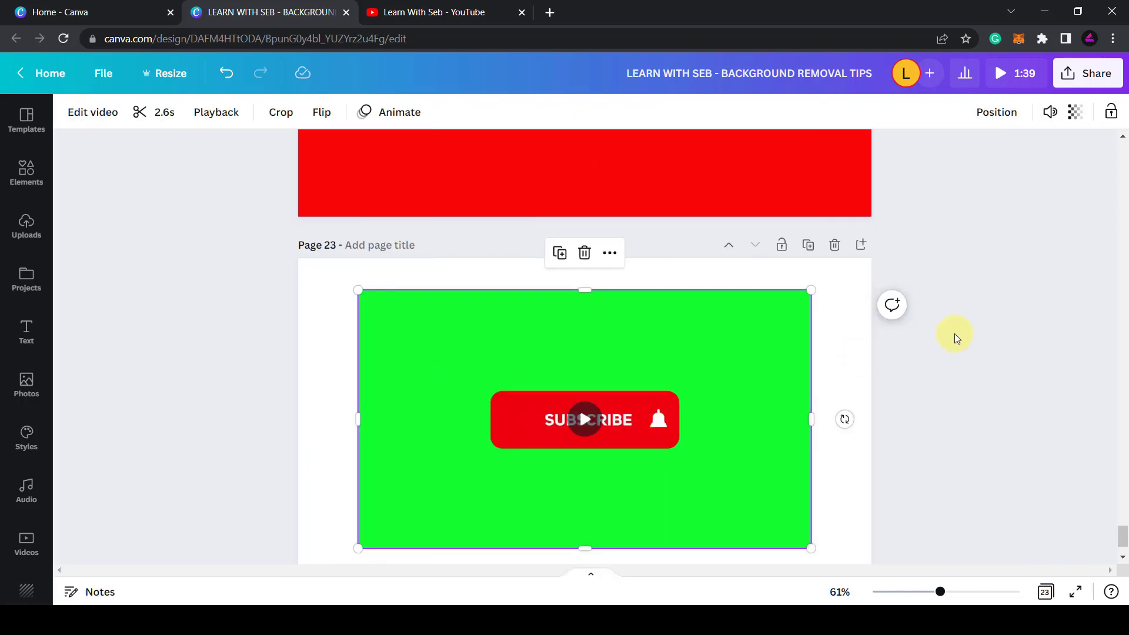
click(954, 333)
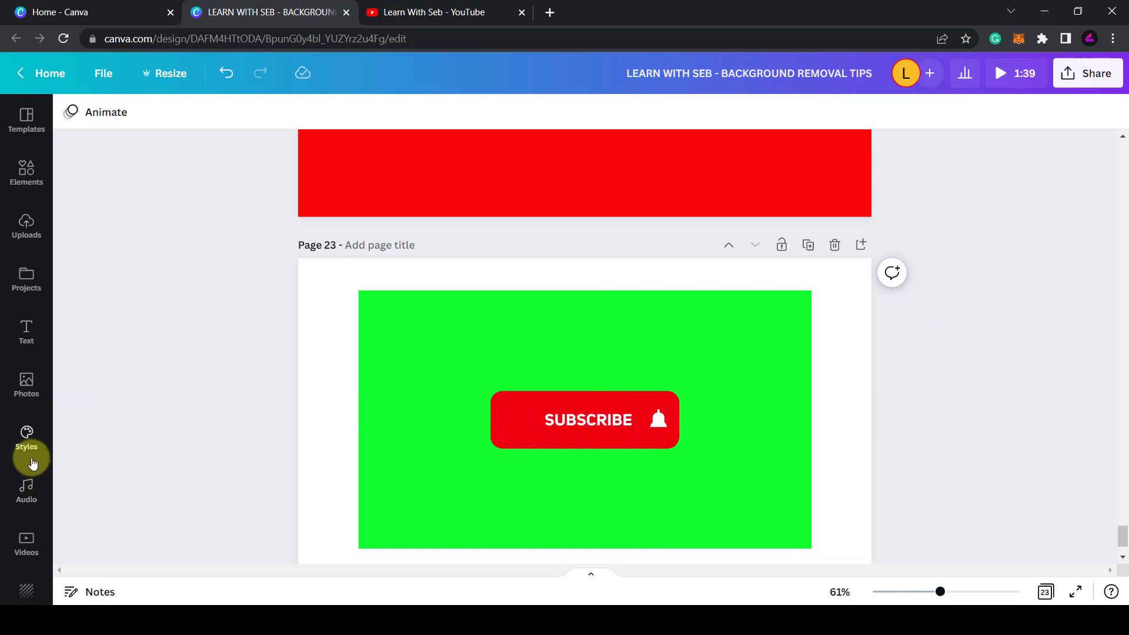
Search Elements for 'subscribe' and browse the green-screen Subscribe clip results
click(21, 187)
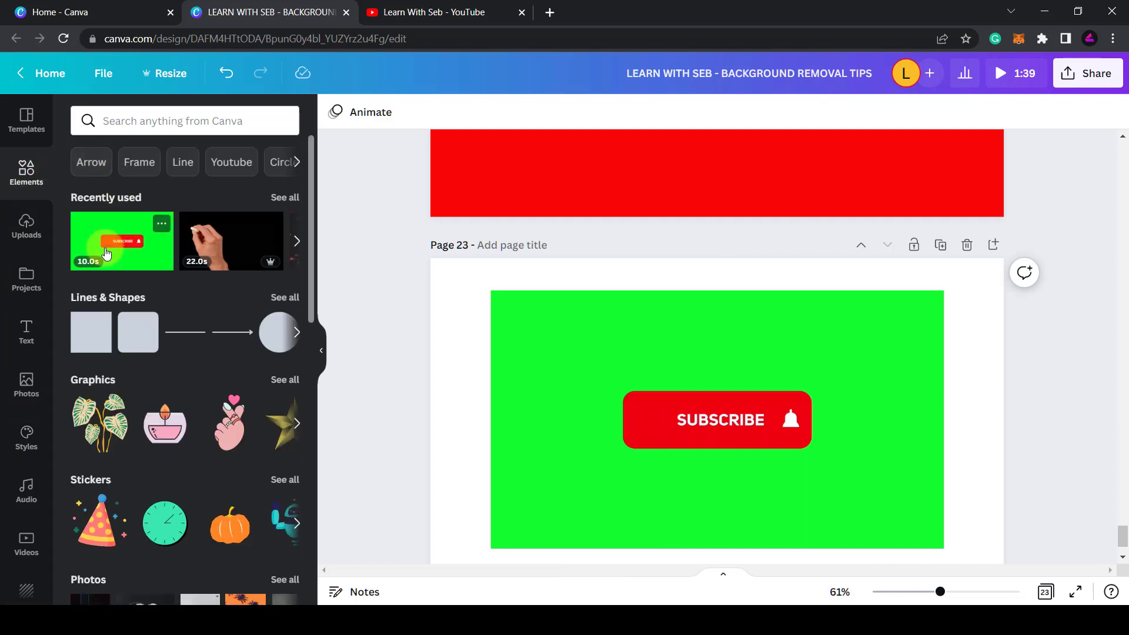
click(118, 123)
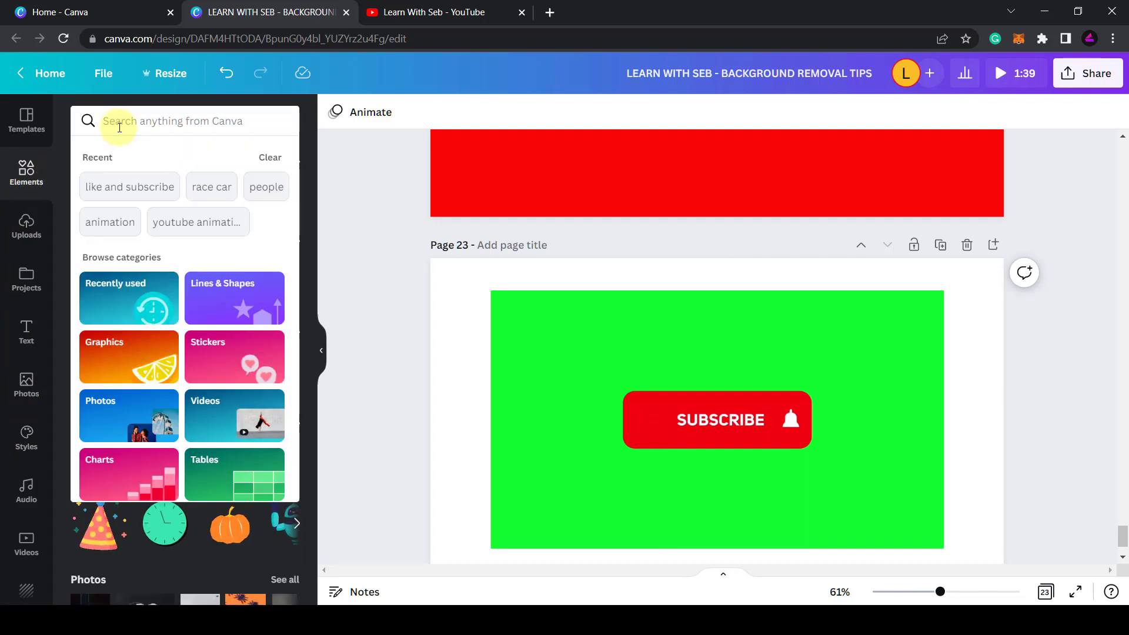
text(subscribe)
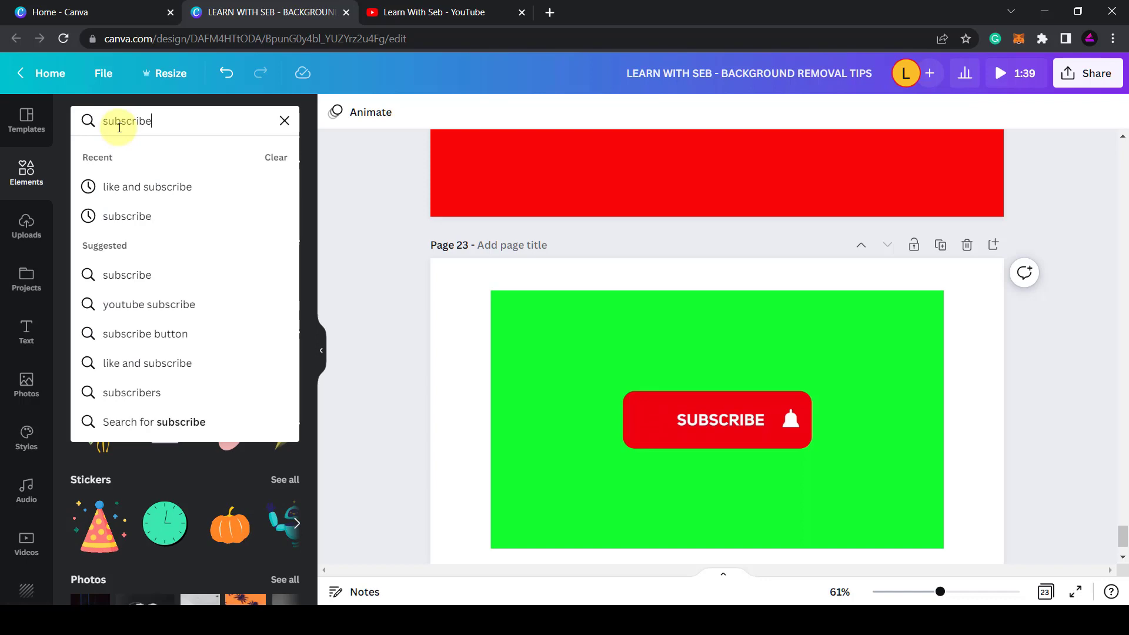
key(Return)
scroll(234, 425, down, 3)
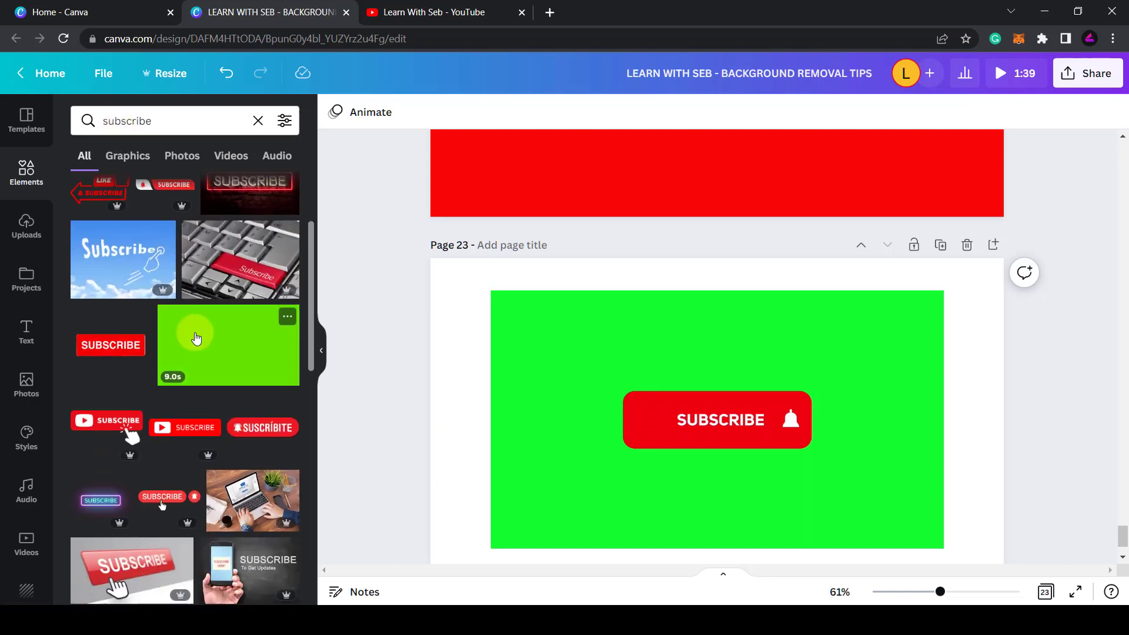
scroll(235, 364, down, 5)
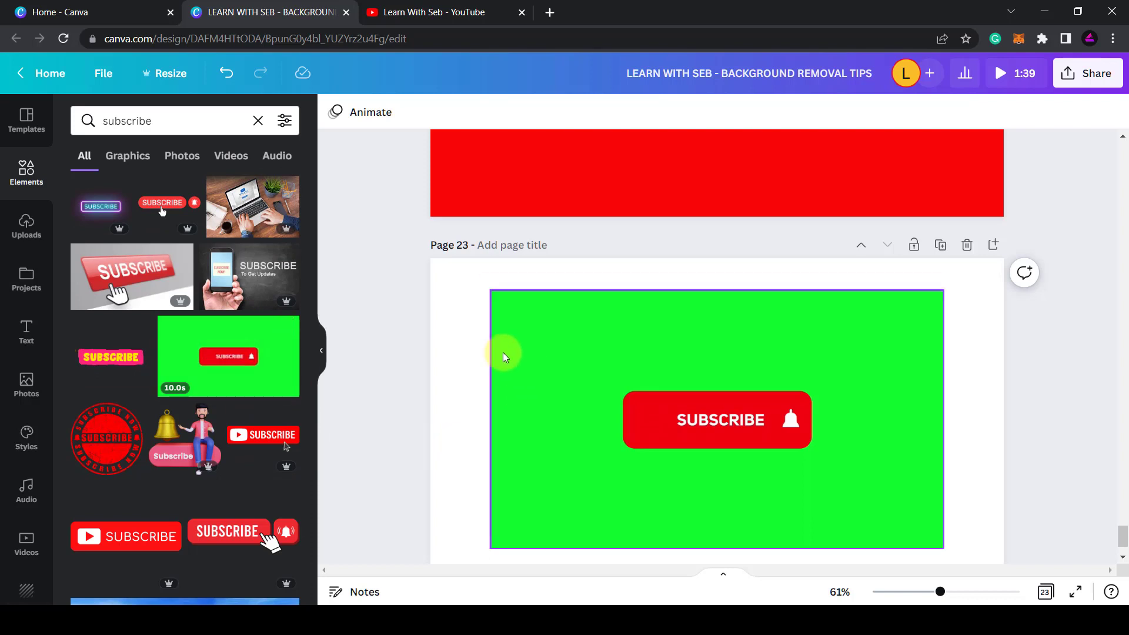
click(547, 343)
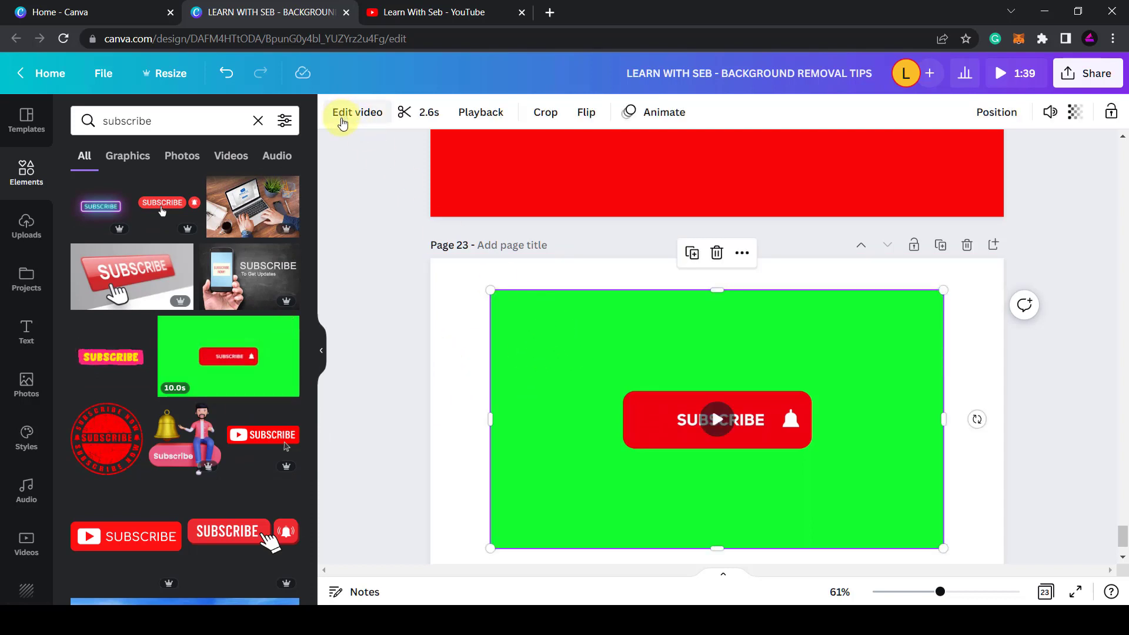
Remove the green screen from page 23's Subscribe clip and preview the button animation
click(343, 117)
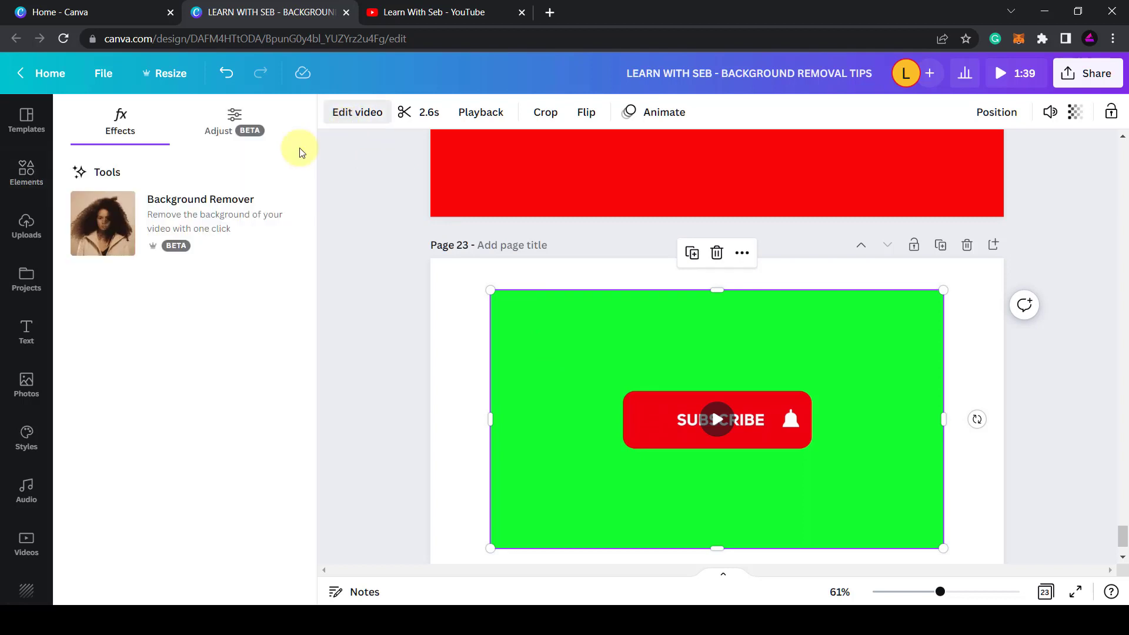
click(105, 229)
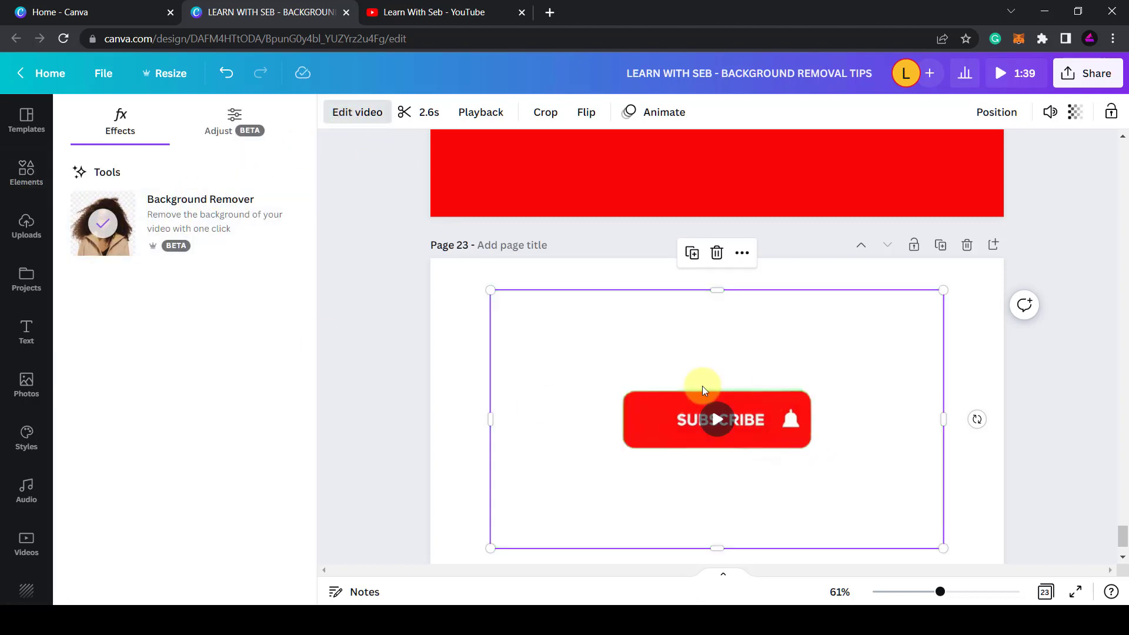
click(707, 438)
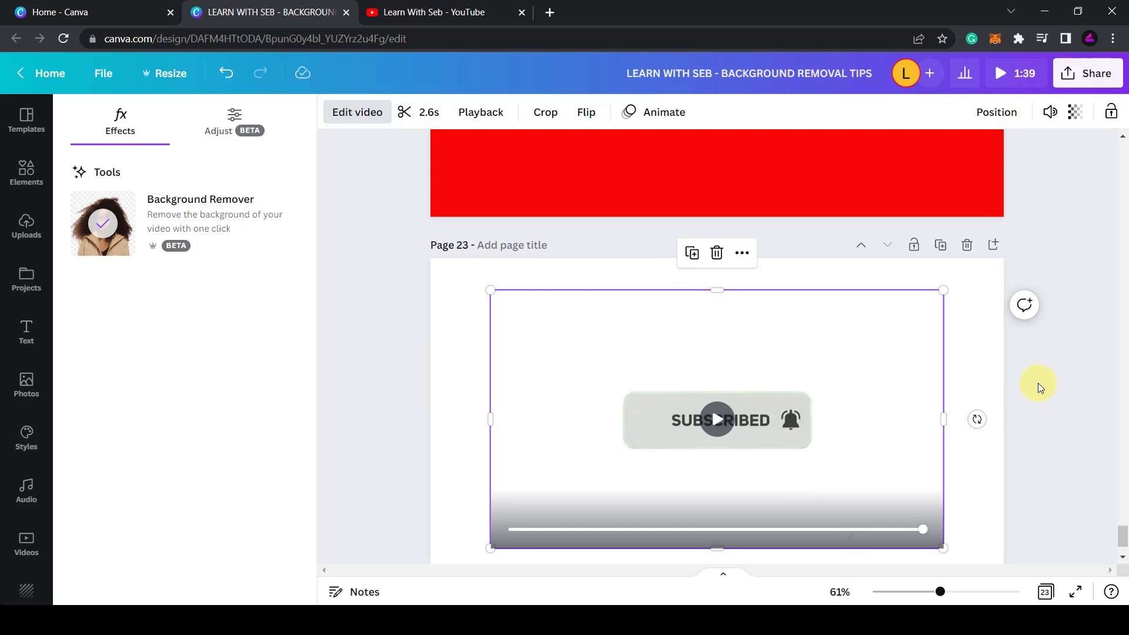
key(Escape)
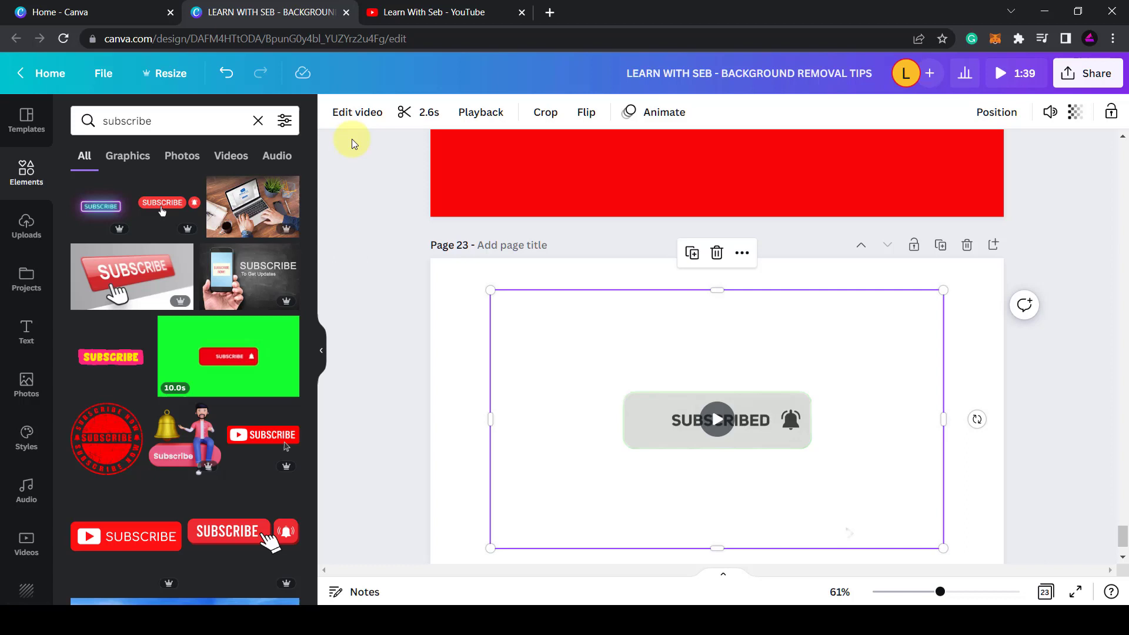
Reopen the Subscribe clip's effects to confirm Background Remover is applied
click(351, 111)
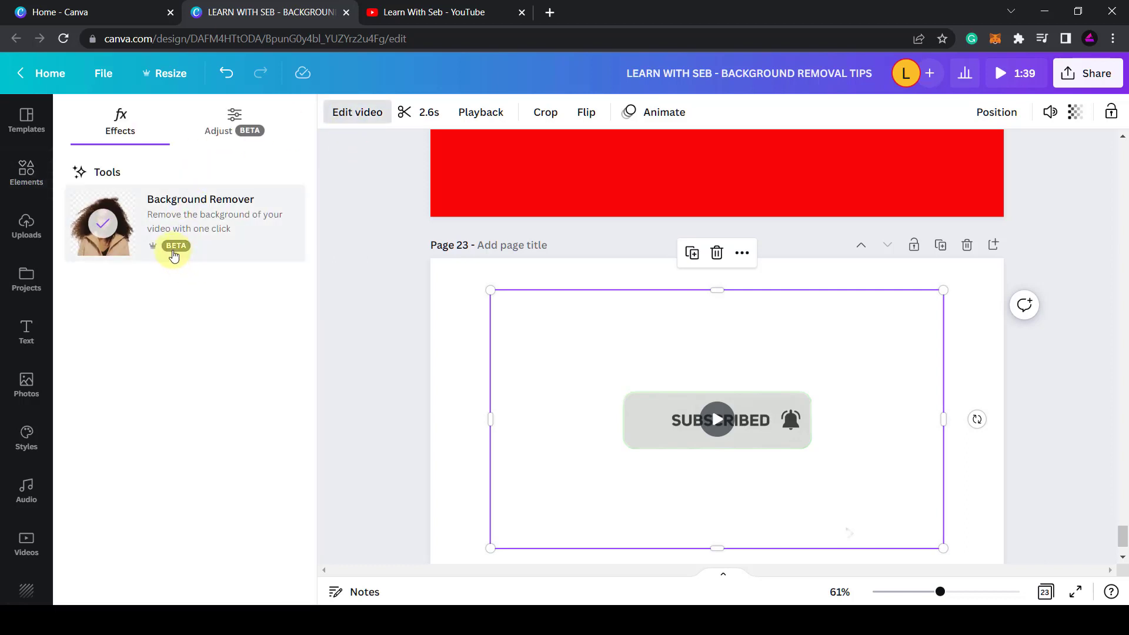
mouse_move(767, 416)
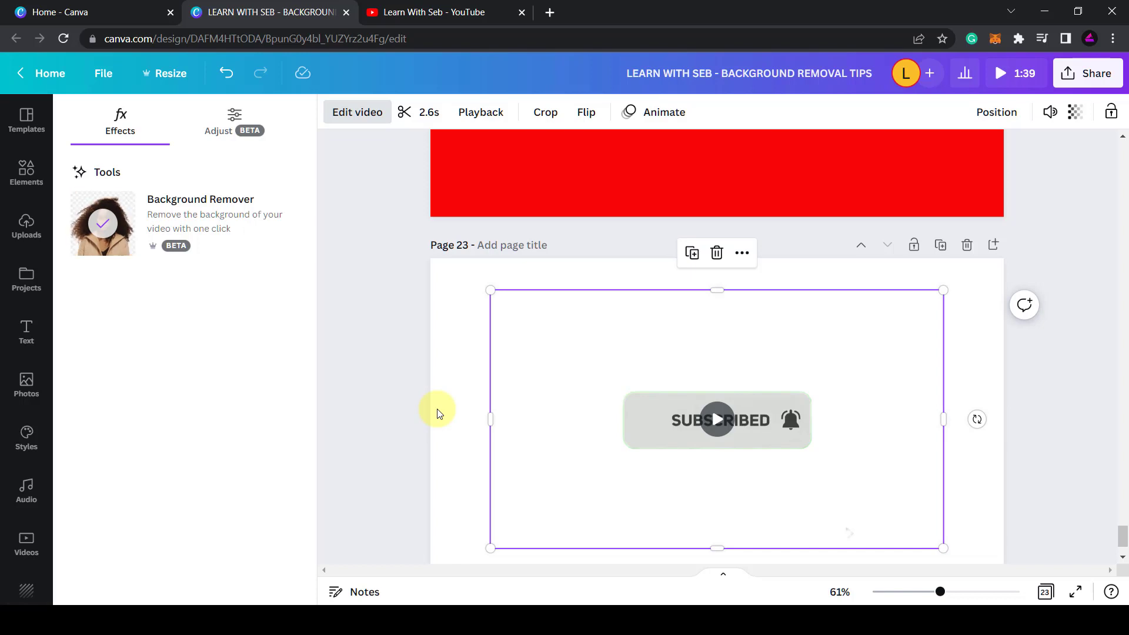
scroll(436, 414, down, 2)
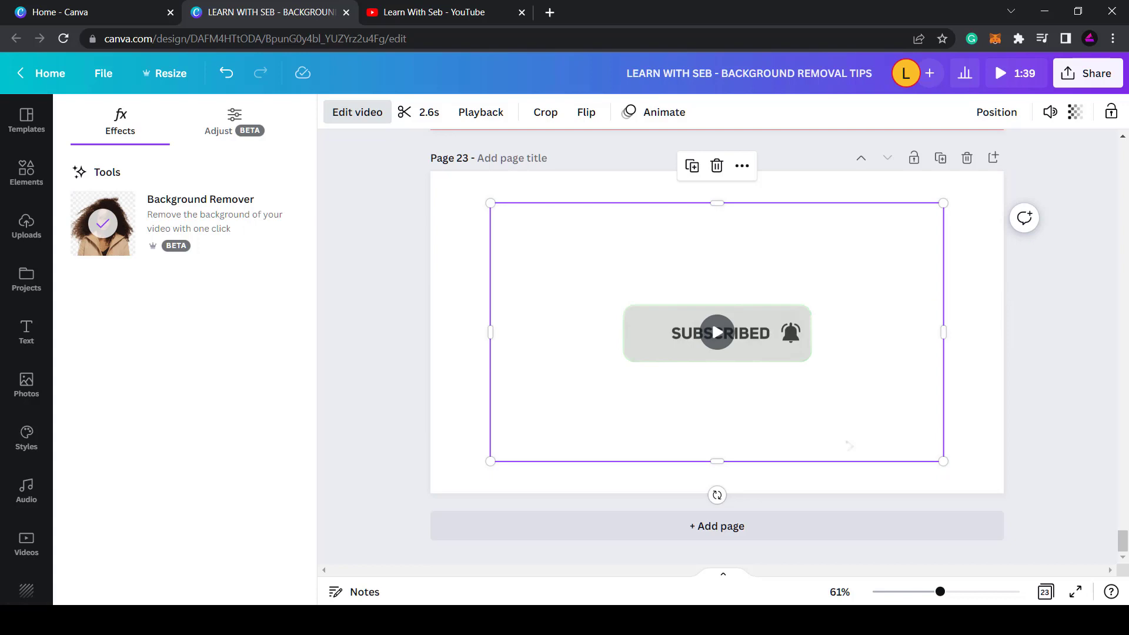